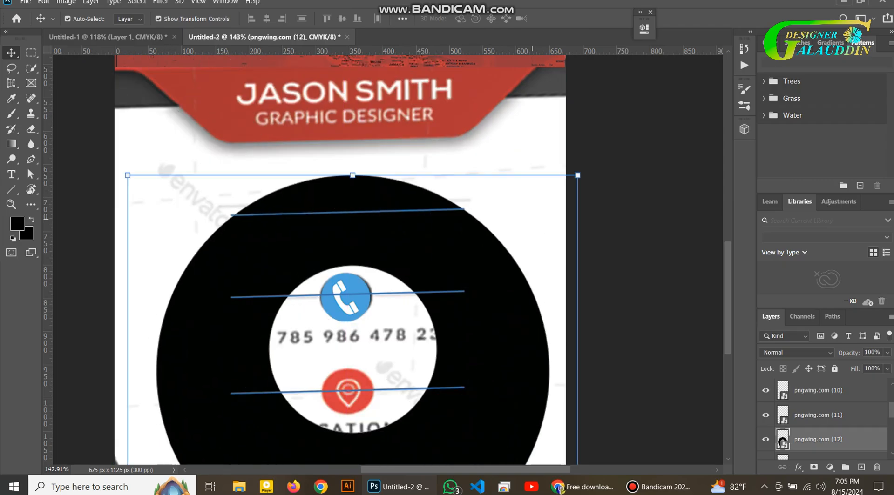
Shrink the black location pin and place it onto the red address circle, undoing a stray rotation
{"action": "left_click_drag", "start_coordinate": [578, 175], "coordinate": [397, 436]}
{"action": "left_click_drag", "start_coordinate": [344, 453], "coordinate": [430, 117]}
{"action": "left_click_drag", "start_coordinate": [482, 99], "coordinate": [289, 376]}
{"action": "left_click_drag", "start_coordinate": [267, 421], "coordinate": [347, 405]}
{"action": "scroll", "coordinate": [362, 383], "scroll_direction": "down", "scroll_amount": 3}
{"action": "scroll", "coordinate": [362, 383], "scroll_direction": "up", "scroll_amount": 6}
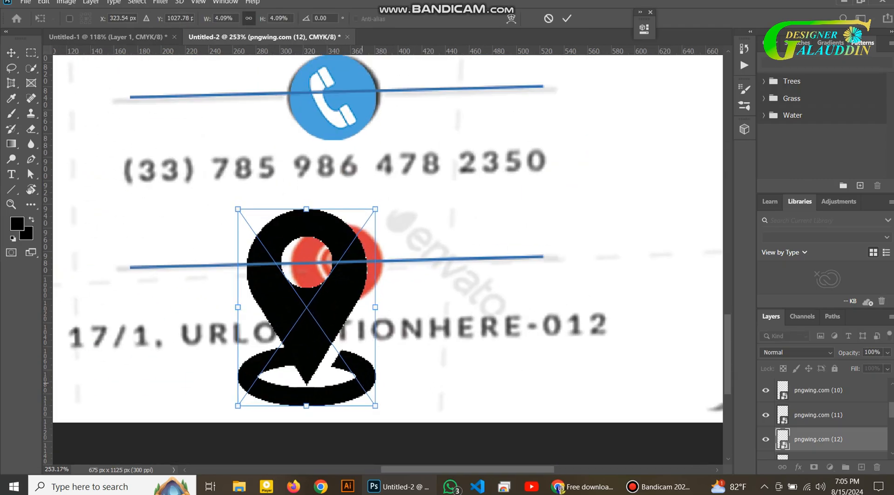
{"action": "left_click_drag", "start_coordinate": [374, 210], "coordinate": [290, 331]}
{"action": "left_click_drag", "start_coordinate": [265, 371], "coordinate": [344, 272]}
{"action": "left_click_drag", "start_coordinate": [368, 232], "coordinate": [418, 161]}
{"action": "left_click_drag", "start_coordinate": [424, 154], "coordinate": [395, 195]}
{"action": "key", "text": "ctrl+z"}
{"action": "left_click_drag", "start_coordinate": [368, 239], "coordinate": [351, 251]}
{"action": "left_click", "coordinate": [567, 19]}
Select the envelope, phone and pin icon layers and align their horizontal centres
{"action": "scroll", "coordinate": [402, 224], "scroll_direction": "down", "scroll_amount": 10}
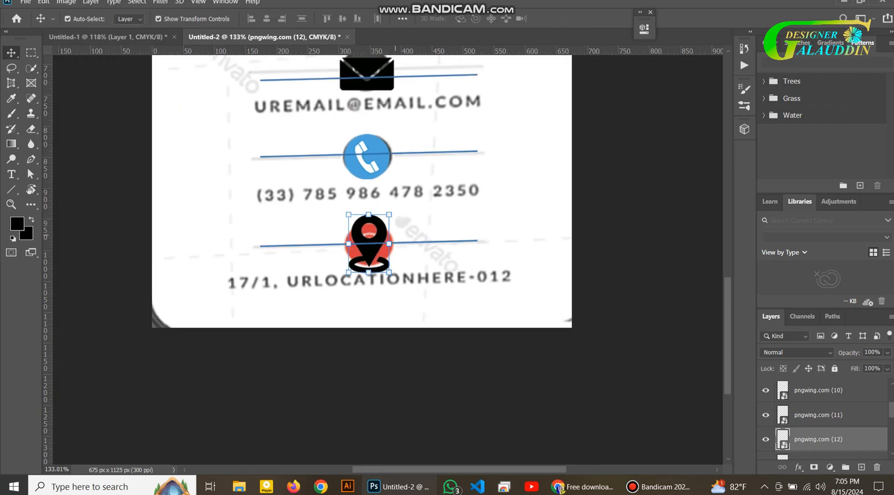
{"action": "left_click", "coordinate": [376, 130]}
{"action": "left_click", "coordinate": [376, 185], "text": "shift"}
{"action": "left_click", "coordinate": [378, 244], "text": "shift"}
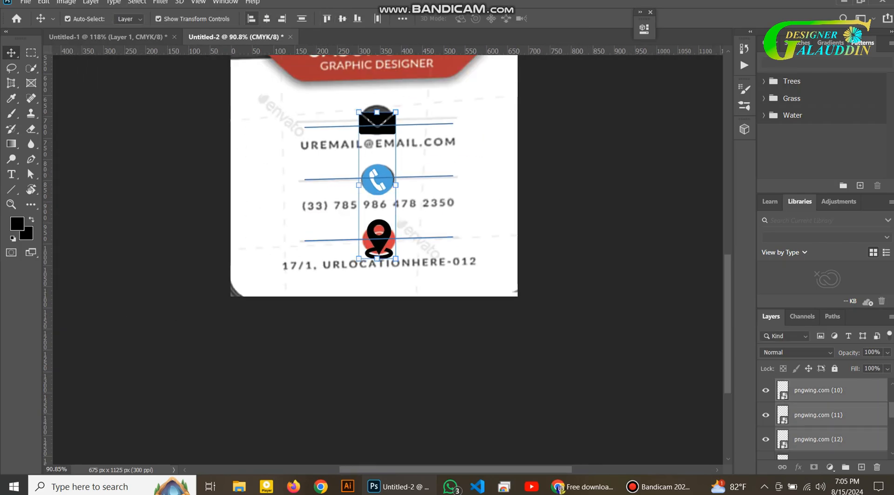
{"action": "left_click", "coordinate": [251, 19]}
{"action": "key", "text": "Right"}
{"action": "key", "text": "Right"}
{"action": "key", "text": "Right"}
{"action": "key", "text": "Right"}
{"action": "key", "text": "Right"}
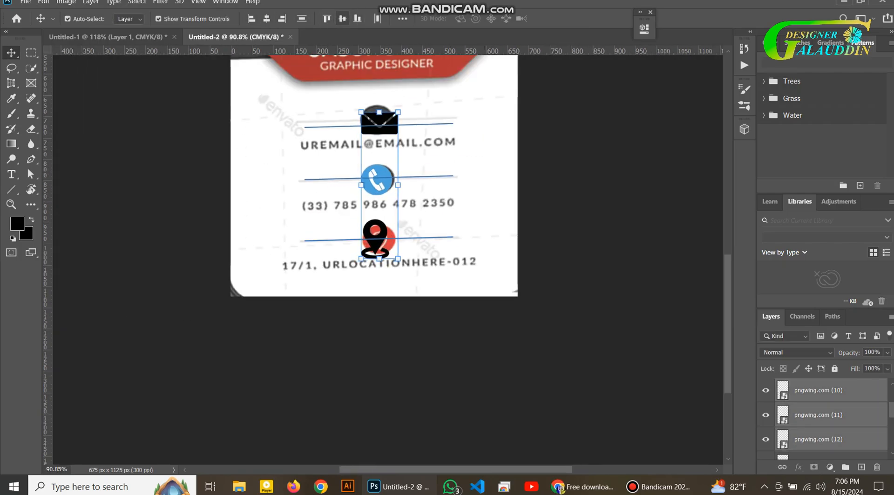
{"action": "left_click", "coordinate": [342, 19]}
{"action": "key", "text": "ctrl+z"}
{"action": "left_click", "coordinate": [266, 19]}
{"action": "left_click", "coordinate": [489, 186]}
Select the phone icon layer and open its source image pngwing.com (11).png
{"action": "left_click", "coordinate": [696, 321]}
{"action": "left_click", "coordinate": [379, 179]}
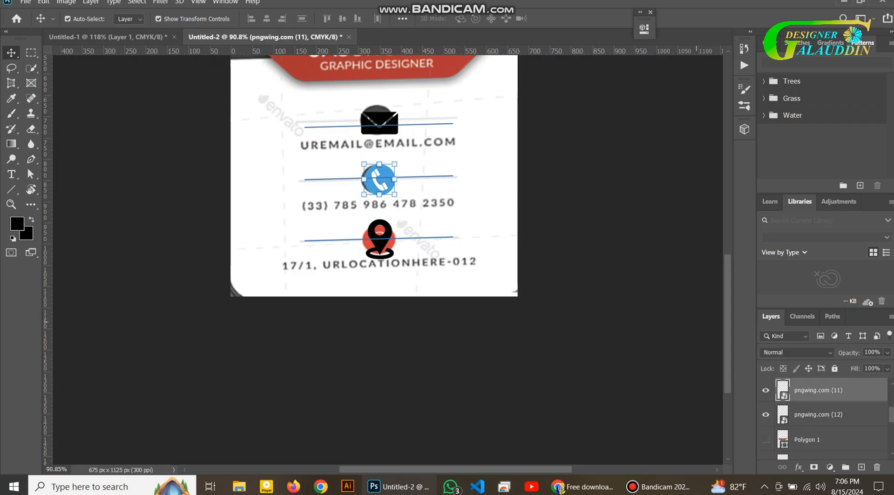
{"action": "double_click", "coordinate": [782, 390]}
{"action": "double_click", "coordinate": [782, 390]}
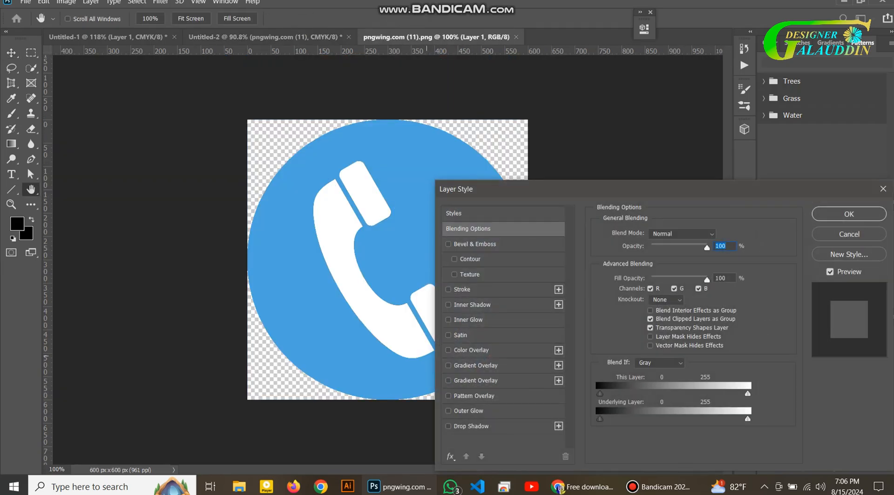
Try a black Color Overlay on the phone image, cancel it, and return to Untitled-2
{"action": "left_click", "coordinate": [471, 350]}
{"action": "left_click", "coordinate": [719, 236]}
{"action": "left_click_drag", "start_coordinate": [720, 237], "coordinate": [734, 356]}
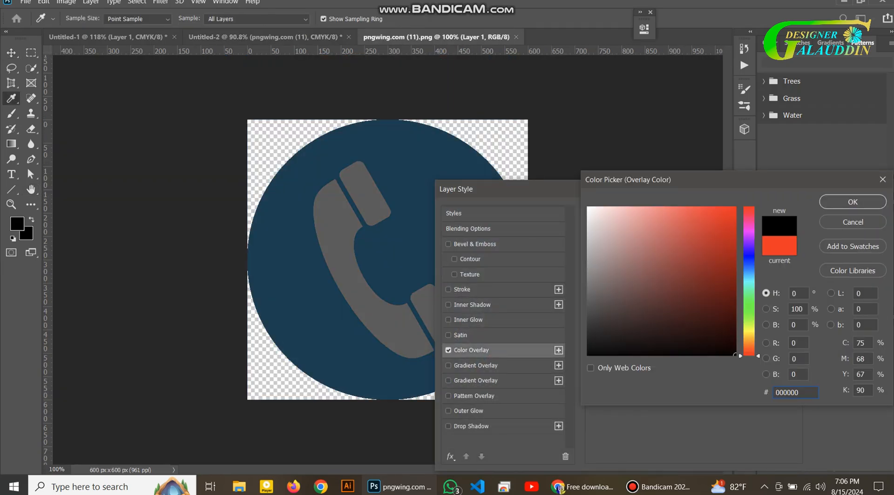
{"action": "key", "text": "Return"}
{"action": "left_click_drag", "start_coordinate": [676, 251], "coordinate": [640, 251]}
{"action": "key", "text": "Escape"}
{"action": "key", "text": "ctrl+shift+Tab"}
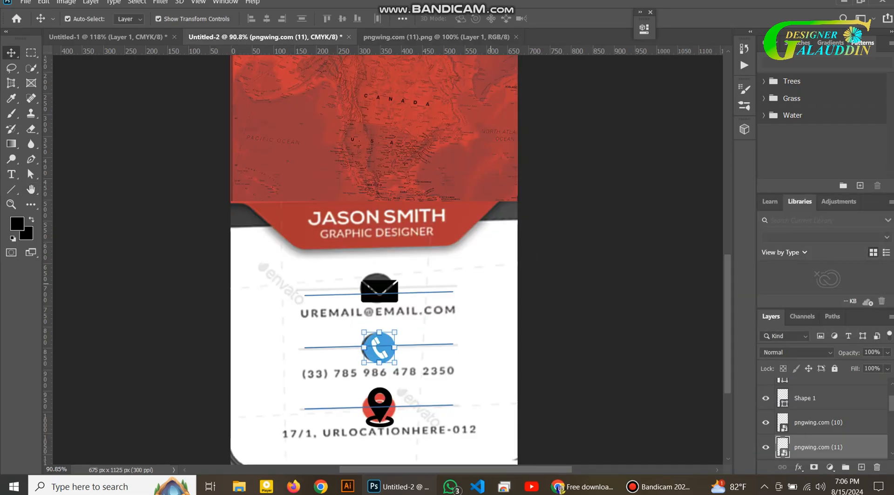
Try a Color Overlay on the card's phone icon layer, cancel it, and reselect the layer
{"action": "left_click", "coordinate": [797, 467]}
{"action": "left_click", "coordinate": [812, 420]}
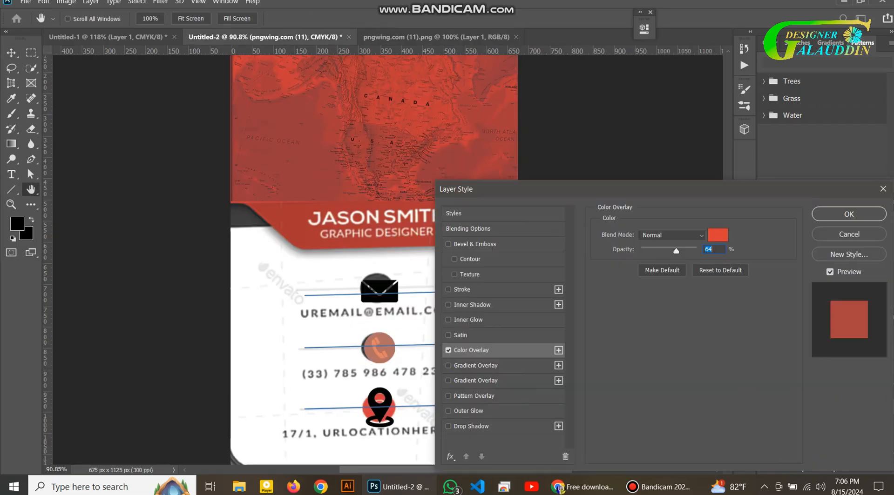
{"action": "key", "text": "Escape"}
{"action": "left_click", "coordinate": [541, 391]}
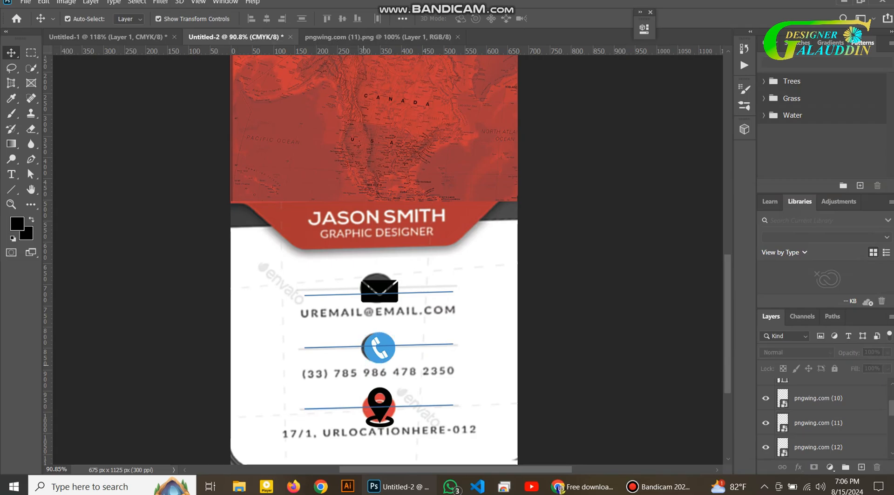
{"action": "left_click", "coordinate": [380, 348]}
Add an 11 pt email text line beside the envelope icon
{"action": "left_click", "coordinate": [541, 390]}
{"action": "scroll", "coordinate": [541, 391], "scroll_direction": "down", "scroll_amount": 2}
{"action": "key", "text": "t"}
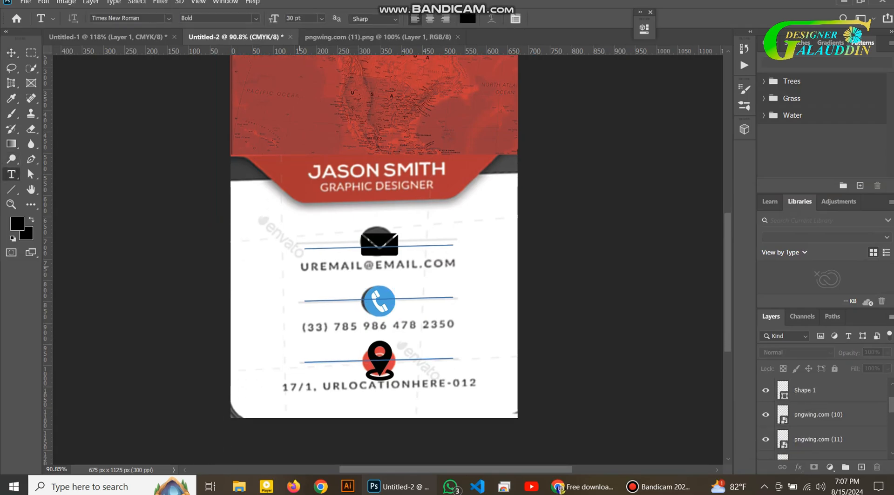
{"action": "left_click", "coordinate": [300, 269]}
{"action": "left_click", "coordinate": [321, 19]}
{"action": "left_click", "coordinate": [305, 81]}
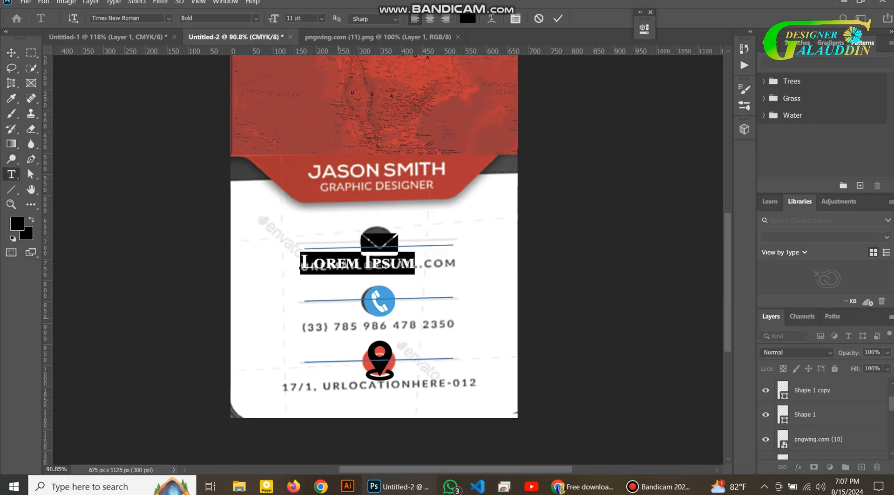
{"action": "key", "text": "BackSpace"}
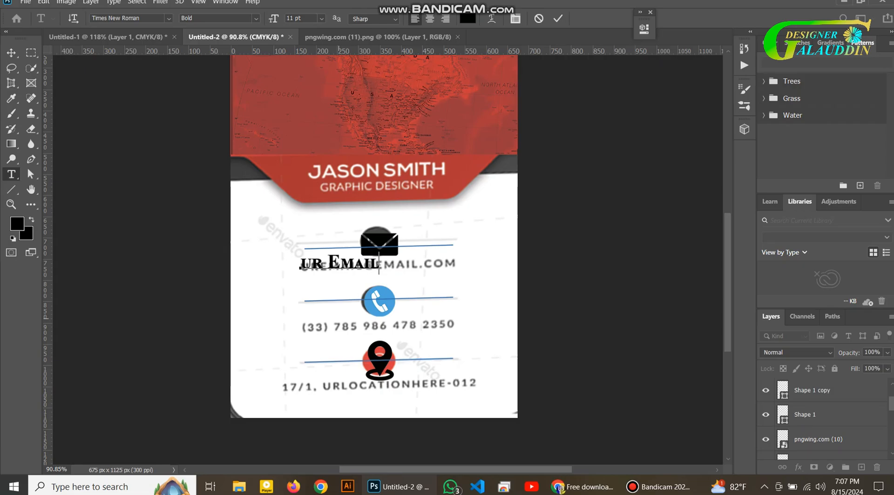
{"action": "left_click", "coordinate": [557, 18]}
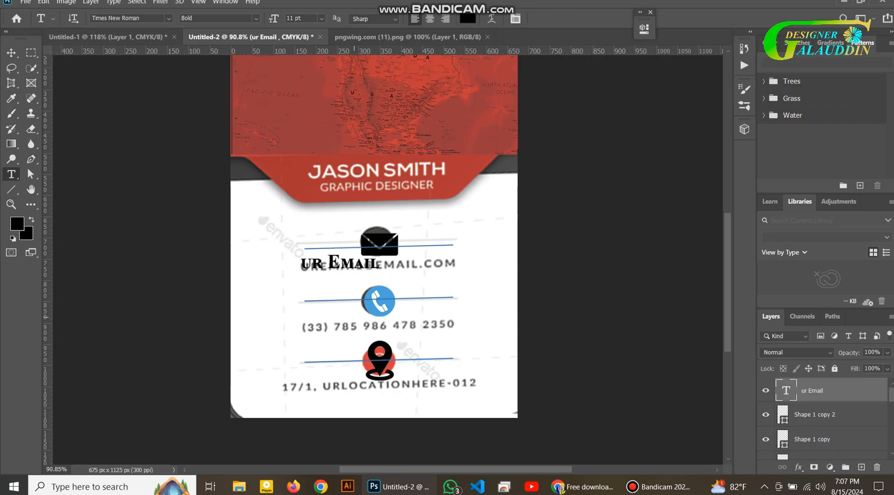
Move the email text above the envelope and finish editing its wording
{"action": "left_click", "coordinate": [11, 53]}
{"action": "left_click_drag", "start_coordinate": [363, 266], "coordinate": [363, 231]}
{"action": "double_click", "coordinate": [363, 231]}
{"action": "left_click", "coordinate": [377, 233]}
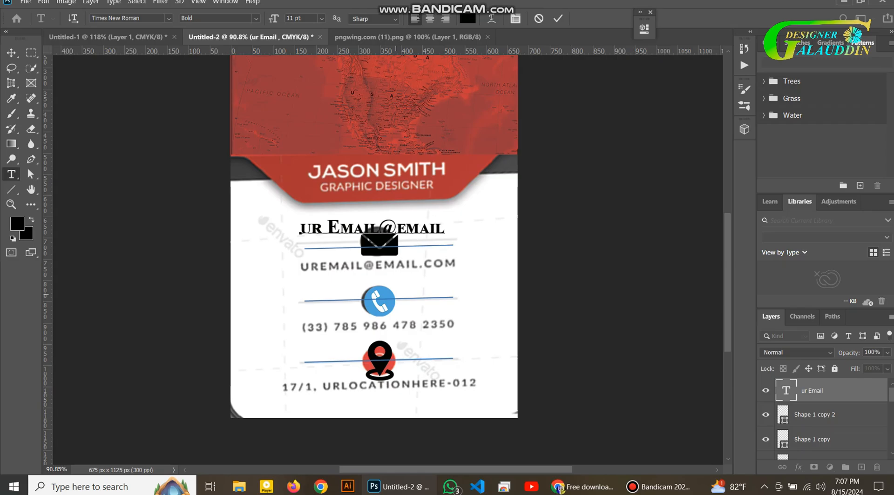
{"action": "key", "text": "ctrl+Return"}
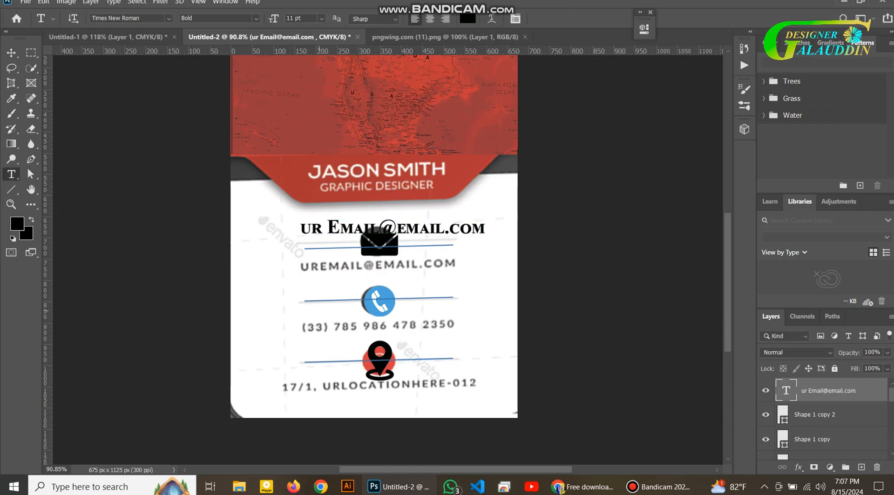
Add the phone number line and the address line '17/1 urlocayion here-012'
{"action": "left_click", "coordinate": [301, 328]}
{"action": "key", "text": "BackSpace"}
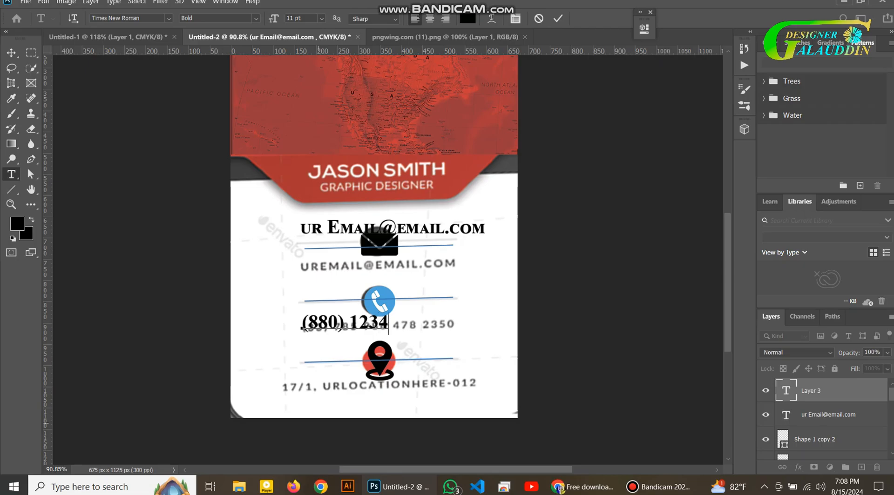
{"action": "key", "text": "ctrl+Return"}
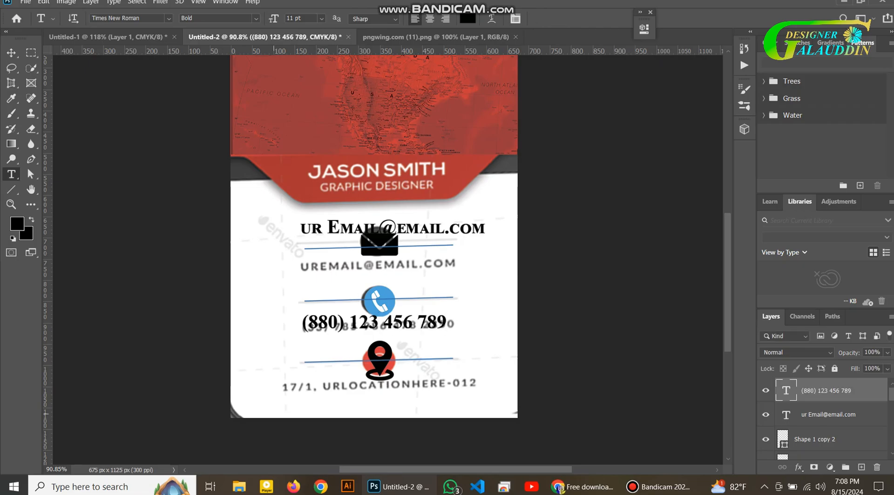
{"action": "left_click", "coordinate": [283, 387]}
{"action": "type", "text": "17/1 URLOCAL"}
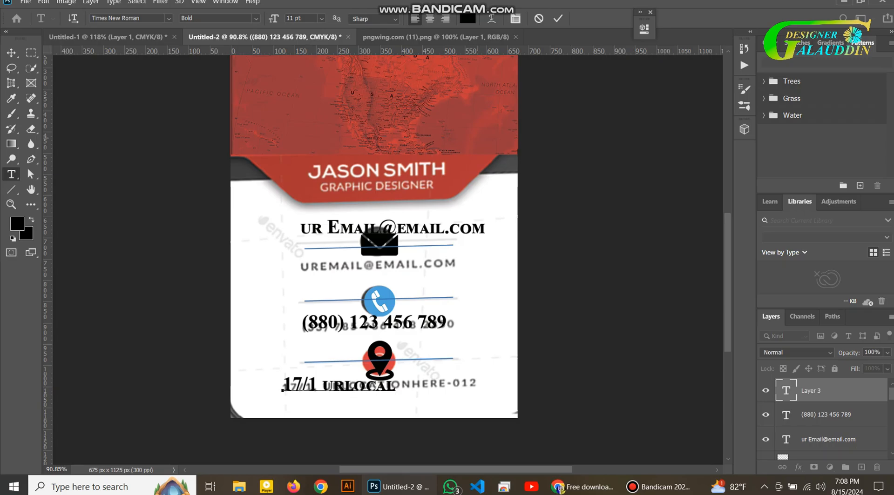
{"action": "key", "text": "ctrl+Return"}
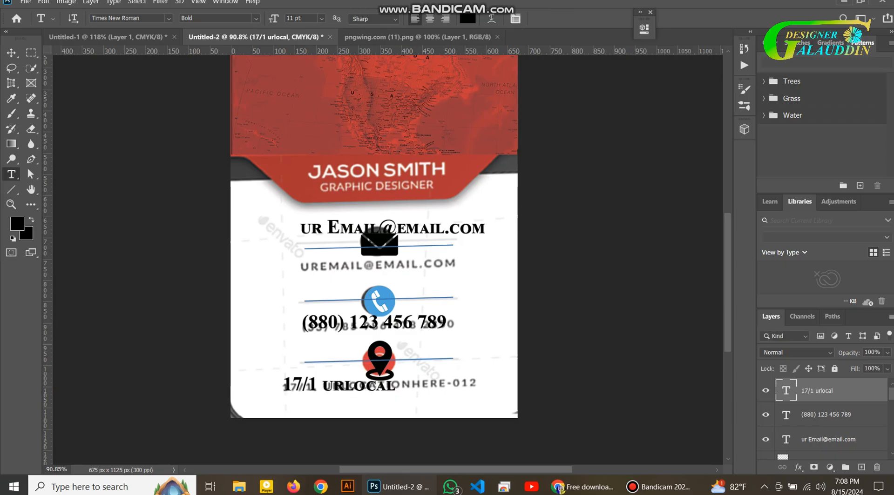
Move the address text below the old address and set its font to Arial
{"action": "key", "text": "v"}
{"action": "left_click_drag", "start_coordinate": [335, 386], "coordinate": [320, 398]}
{"action": "double_click", "coordinate": [369, 395]}
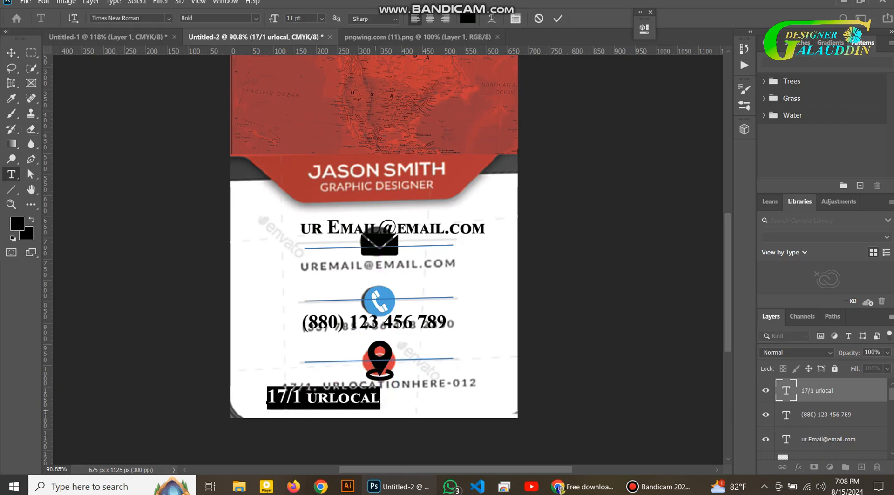
{"action": "left_click", "coordinate": [371, 397]}
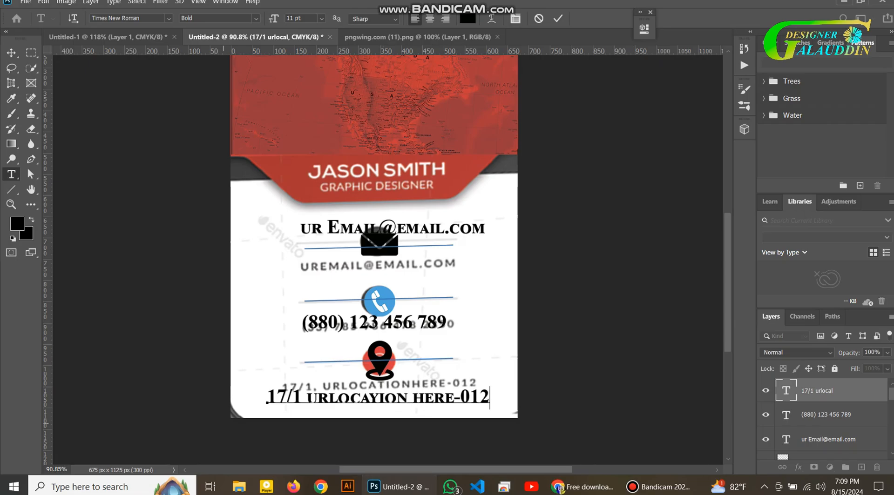
{"action": "key", "text": "ctrl+a"}
{"action": "left_click", "coordinate": [169, 17]}
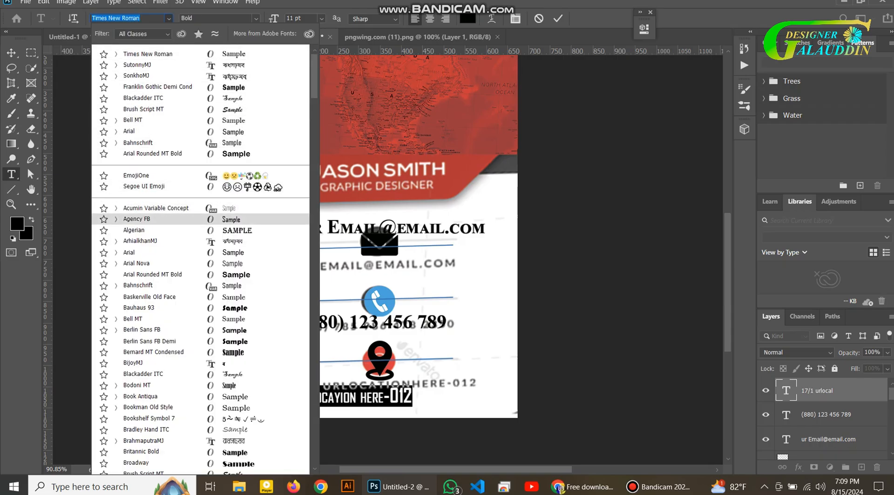
{"action": "key", "text": "Return"}
{"action": "key", "text": "ctrl+Return"}
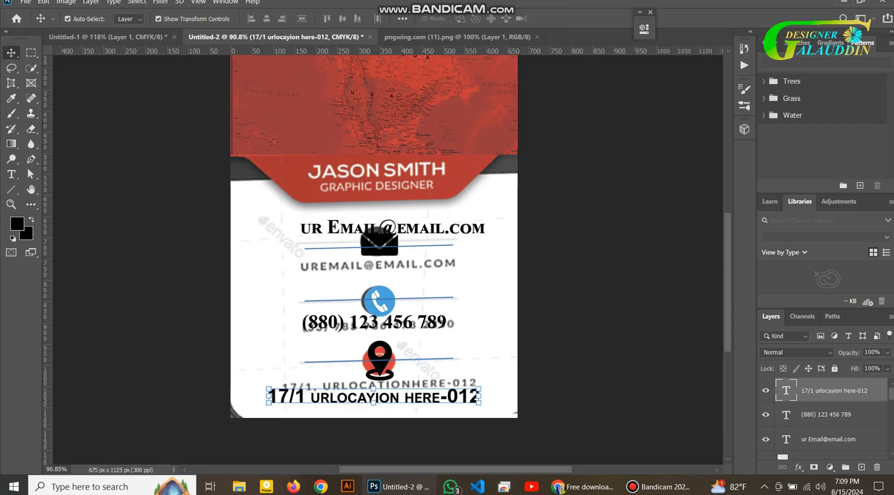
Resize the address text and position it under the pin row
{"action": "key", "text": "v"}
{"action": "key", "text": "ctrl+plus"}
{"action": "scroll", "coordinate": [357, 391], "scroll_direction": "up", "scroll_amount": 1}
{"action": "left_click_drag", "start_coordinate": [485, 316], "coordinate": [373, 309]}
{"action": "left_click_drag", "start_coordinate": [229, 294], "coordinate": [249, 287]}
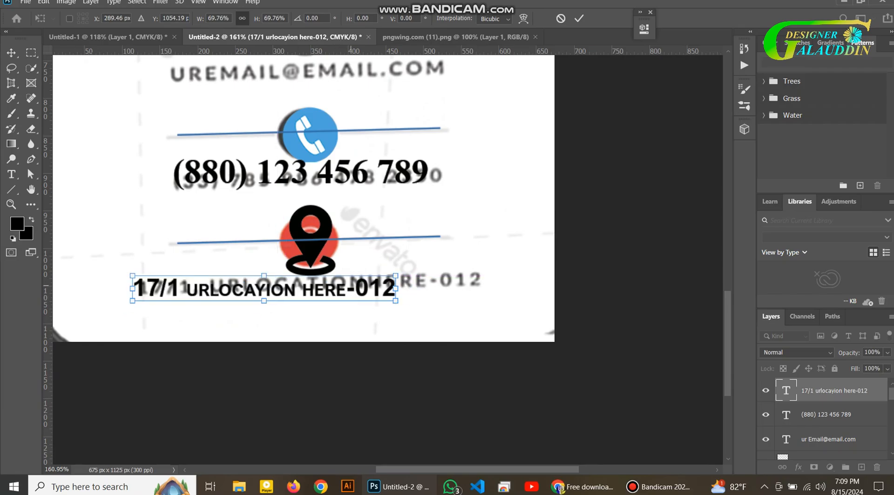
{"action": "left_click_drag", "start_coordinate": [395, 278], "coordinate": [490, 275]}
{"action": "scroll", "coordinate": [490, 275], "scroll_direction": "up", "scroll_amount": 2}
{"action": "key", "text": "Return"}
Enlarge the phone number text slightly and move the email line below the envelope
{"action": "left_click", "coordinate": [401, 220]}
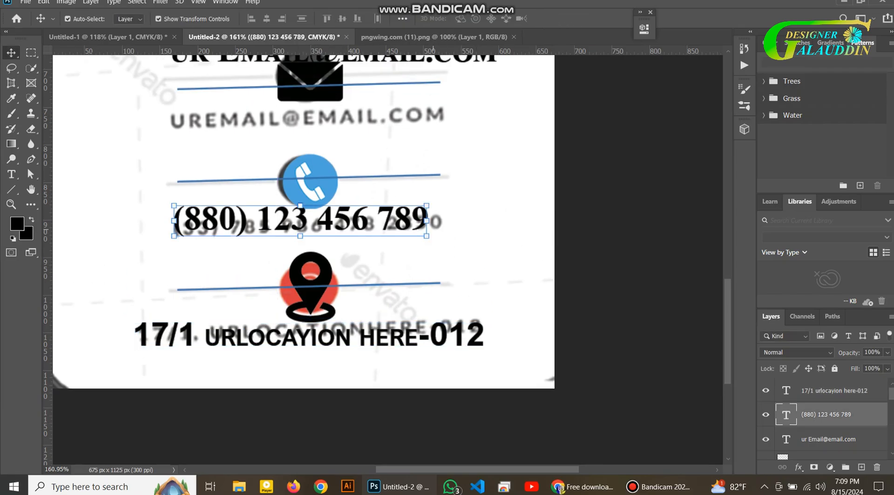
{"action": "left_click_drag", "start_coordinate": [427, 240], "coordinate": [440, 242]}
{"action": "key", "text": "Return"}
{"action": "scroll", "coordinate": [339, 248], "scroll_direction": "up", "scroll_amount": 3}
{"action": "double_click", "coordinate": [398, 173]}
{"action": "key", "text": "Escape"}
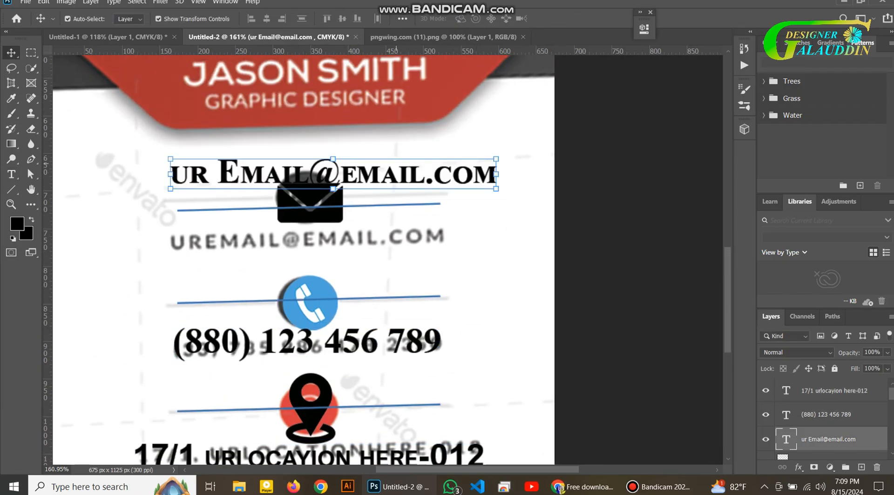
{"action": "left_click_drag", "start_coordinate": [397, 172], "coordinate": [386, 245]}
{"action": "left_click", "coordinate": [358, 275]}
{"action": "scroll", "coordinate": [352, 276], "scroll_direction": "up", "scroll_amount": 3}
Type a new name line and a 'Graphic designer' title line over the red banner
{"action": "scroll", "coordinate": [352, 275], "scroll_direction": "down", "scroll_amount": 2}
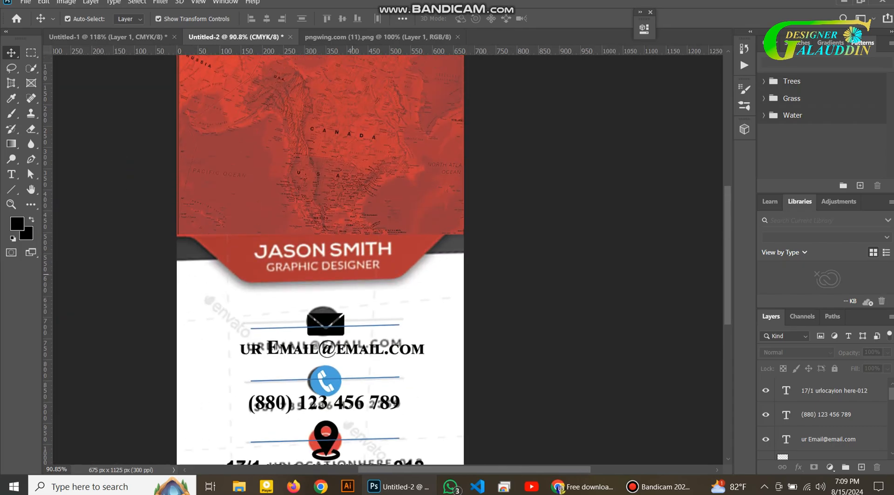
{"action": "scroll", "coordinate": [353, 275], "scroll_direction": "up", "scroll_amount": 1}
{"action": "key", "text": "t"}
{"action": "left_click", "coordinate": [254, 263]}
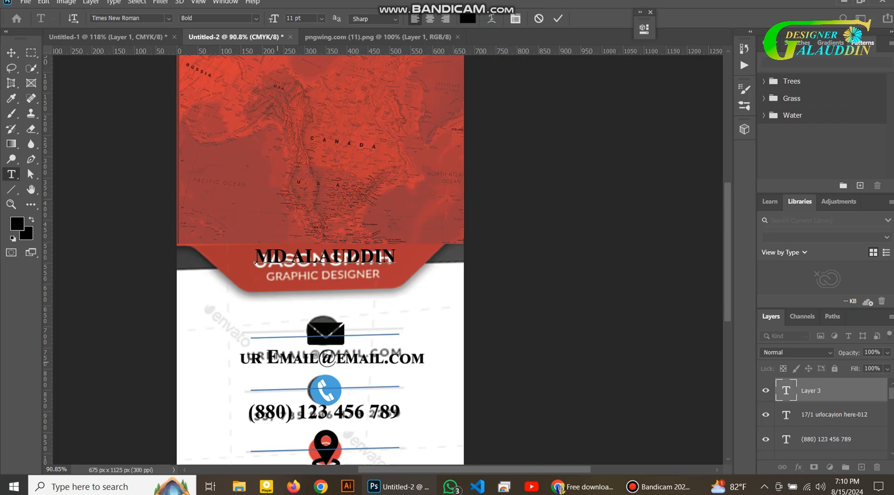
{"action": "key", "text": "ctrl+Return"}
{"action": "left_click", "coordinate": [266, 278]}
{"action": "type", "text": "Graphic designer"}
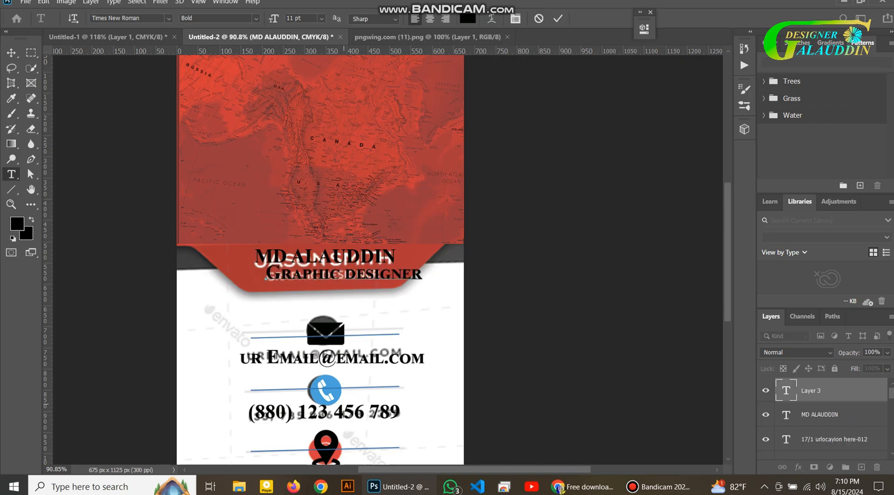
Apply the white text colour to the title and name lines
{"action": "scroll", "coordinate": [400, 321], "scroll_direction": "up", "scroll_amount": 3}
{"action": "key", "text": "ctrl+a"}
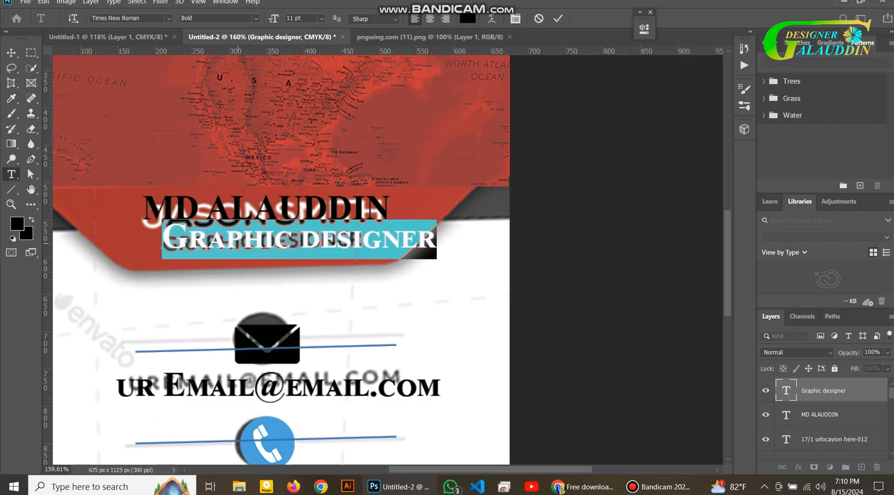
{"action": "left_click", "coordinate": [468, 18]}
{"action": "key", "text": "Return"}
{"action": "double_click", "coordinate": [785, 414]}
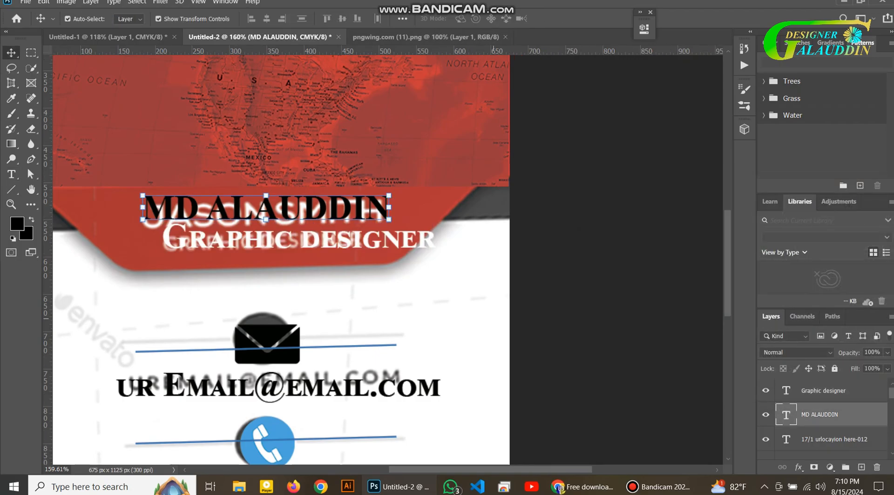
{"action": "left_click", "coordinate": [467, 19]}
{"action": "key", "text": "Return"}
Scale the Graphic designer title to about 80% and move it under the name
{"action": "left_click", "coordinate": [786, 390]}
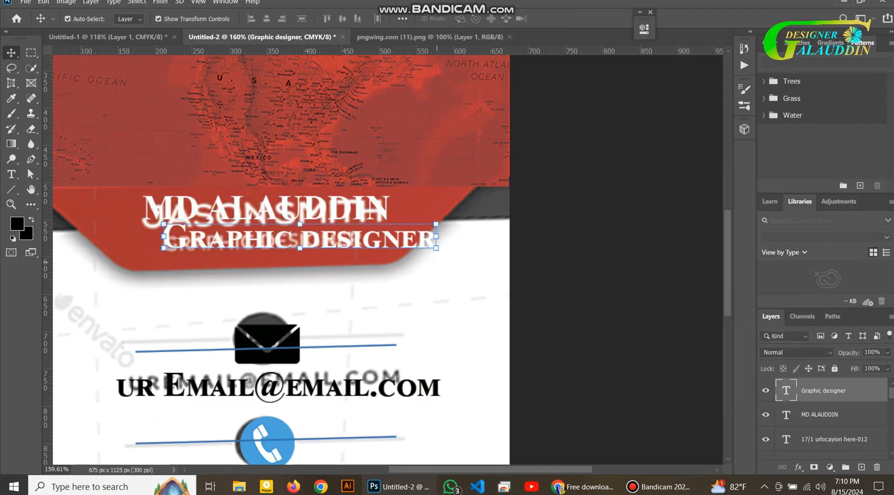
{"action": "key", "text": "ctrl+t"}
{"action": "left_click_drag", "start_coordinate": [381, 257], "coordinate": [325, 250]}
{"action": "left_click_drag", "start_coordinate": [286, 235], "coordinate": [335, 246]}
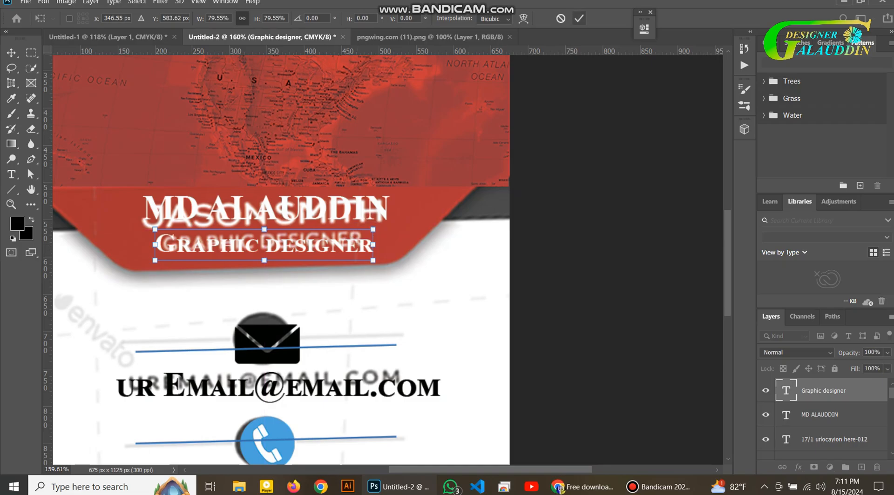
{"action": "left_click", "coordinate": [578, 18]}
Scale the name to about 96% and re-centre it above the title
{"action": "left_click", "coordinate": [786, 415]}
{"action": "key", "text": "ctrl+t"}
{"action": "left_click_drag", "start_coordinate": [384, 217], "coordinate": [391, 237]}
{"action": "left_click_drag", "start_coordinate": [362, 223], "coordinate": [351, 220]}
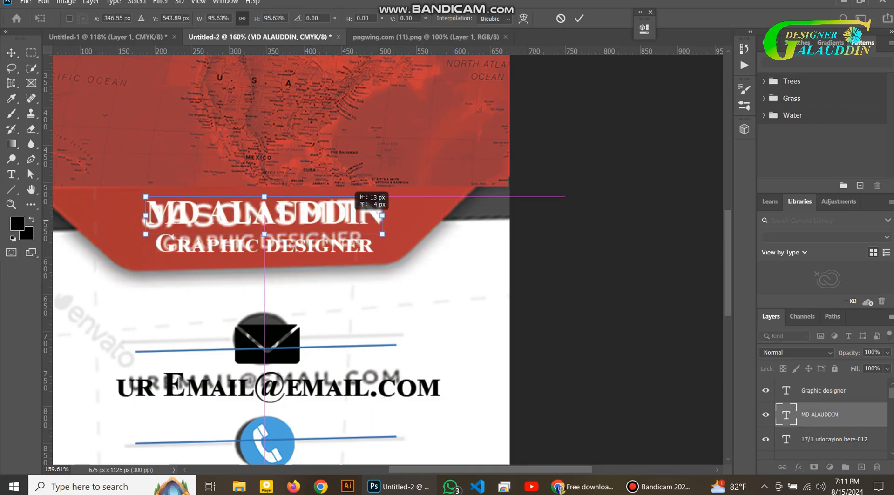
{"action": "left_click", "coordinate": [579, 18]}
{"action": "scroll", "coordinate": [325, 298], "scroll_direction": "down", "scroll_amount": 2}
{"action": "left_click", "coordinate": [326, 321]}
{"action": "scroll", "coordinate": [824, 419], "scroll_direction": "down", "scroll_amount": 1}
Make the lowest divider line black after briefly toggling the envelope icon's visibility
{"action": "scroll", "coordinate": [823, 419], "scroll_direction": "up", "scroll_amount": 6}
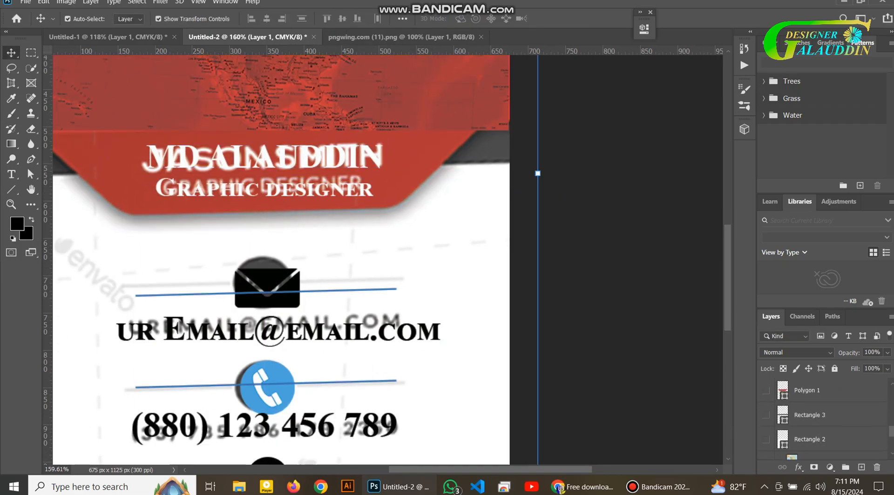
{"action": "left_click", "coordinate": [765, 391]}
{"action": "left_click", "coordinate": [765, 391]}
{"action": "scroll", "coordinate": [765, 391], "scroll_direction": "up", "scroll_amount": 3}
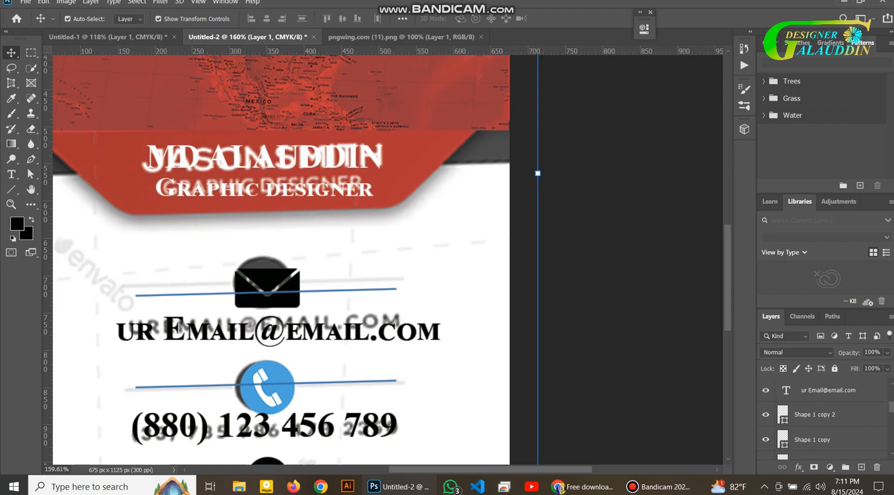
{"action": "scroll", "coordinate": [824, 419], "scroll_direction": "down", "scroll_amount": 1}
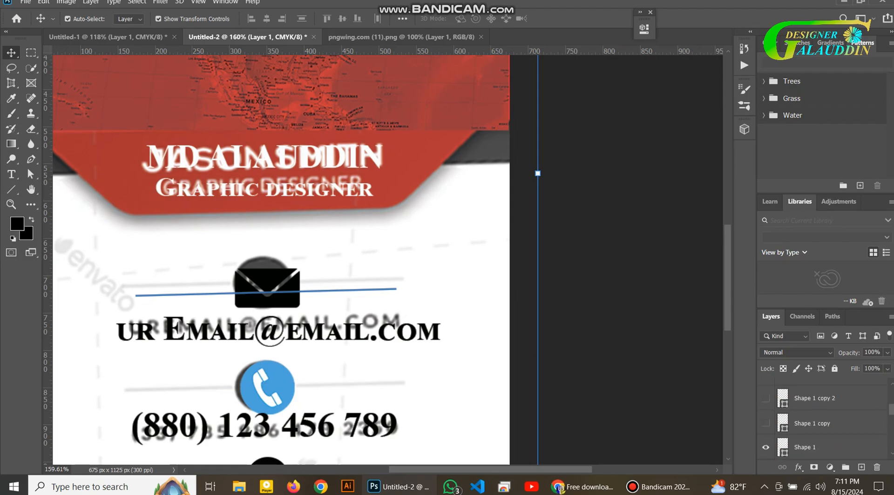
{"action": "double_click", "coordinate": [782, 399]}
{"action": "left_click_drag", "start_coordinate": [703, 312], "coordinate": [727, 356]}
{"action": "left_click", "coordinate": [852, 202]}
Make the middle and top divider lines black as well
{"action": "double_click", "coordinate": [782, 423]}
{"action": "left_click", "coordinate": [852, 202]}
{"action": "scroll", "coordinate": [782, 422], "scroll_direction": "down", "scroll_amount": 1}
{"action": "double_click", "coordinate": [782, 422]}
{"action": "left_click", "coordinate": [852, 202]}
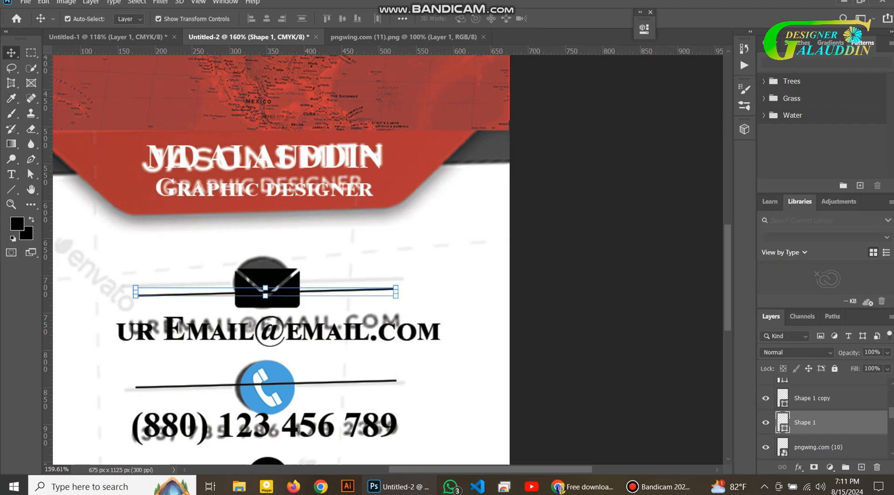
{"action": "left_click", "coordinate": [628, 261]}
{"action": "scroll", "coordinate": [786, 417], "scroll_direction": "up", "scroll_amount": 5}
{"action": "scroll", "coordinate": [786, 417], "scroll_direction": "down", "scroll_amount": 4}
{"action": "scroll", "coordinate": [387, 260], "scroll_direction": "down", "scroll_amount": 5}
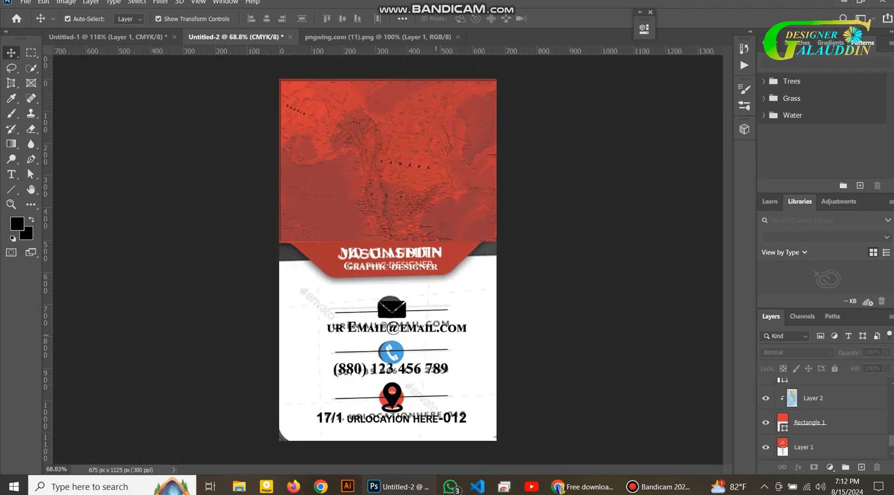
{"action": "scroll", "coordinate": [786, 417], "scroll_direction": "up", "scroll_amount": 1}
{"action": "scroll", "coordinate": [823, 419], "scroll_direction": "up", "scroll_amount": 3}
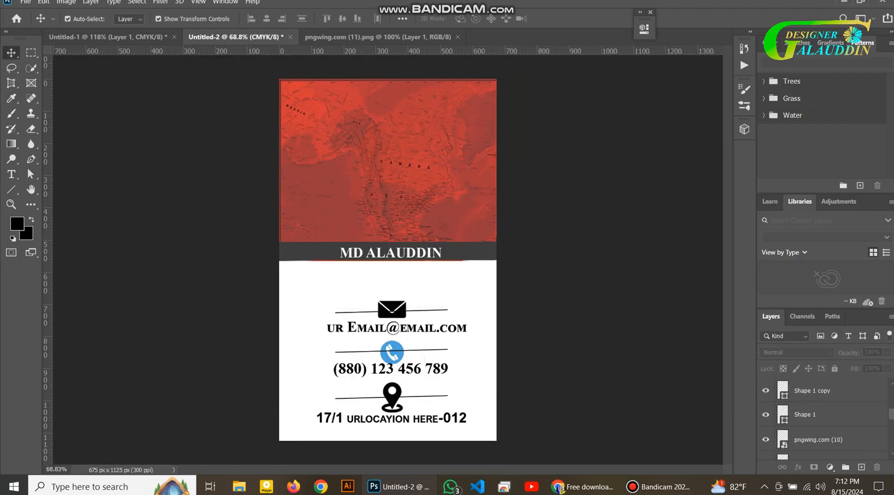
Nudge the envelope icon up a few pixels on the card
{"action": "scroll", "coordinate": [814, 414], "scroll_direction": "down", "scroll_amount": 3}
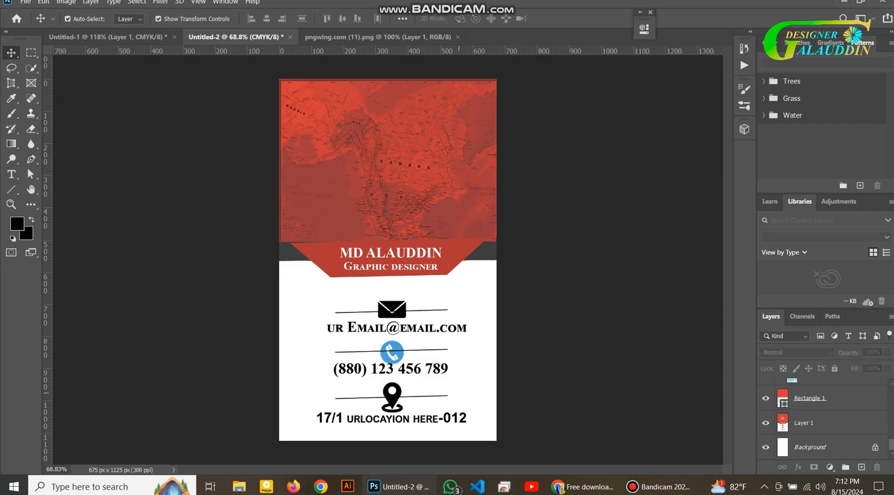
{"action": "left_click_drag", "start_coordinate": [393, 311], "coordinate": [392, 309]}
{"action": "left_click", "coordinate": [458, 311]}
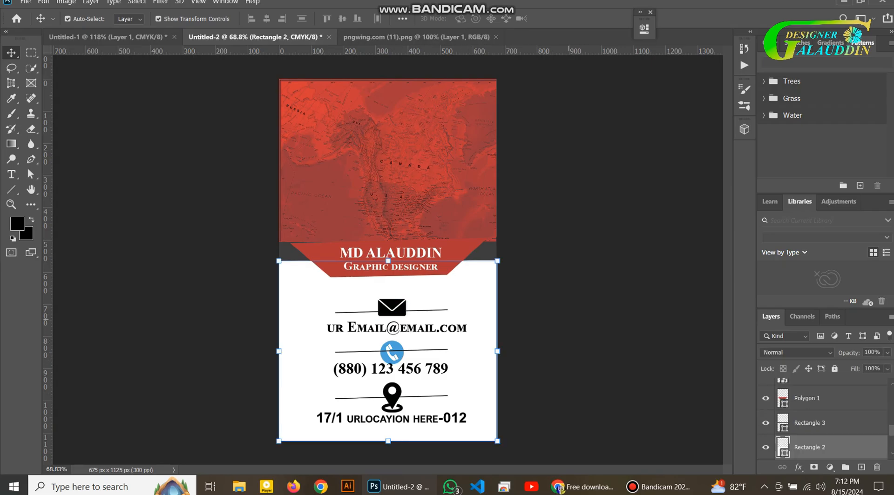
{"action": "left_click", "coordinate": [531, 342]}
{"action": "left_click", "coordinate": [392, 354]}
{"action": "left_click", "coordinate": [539, 363]}
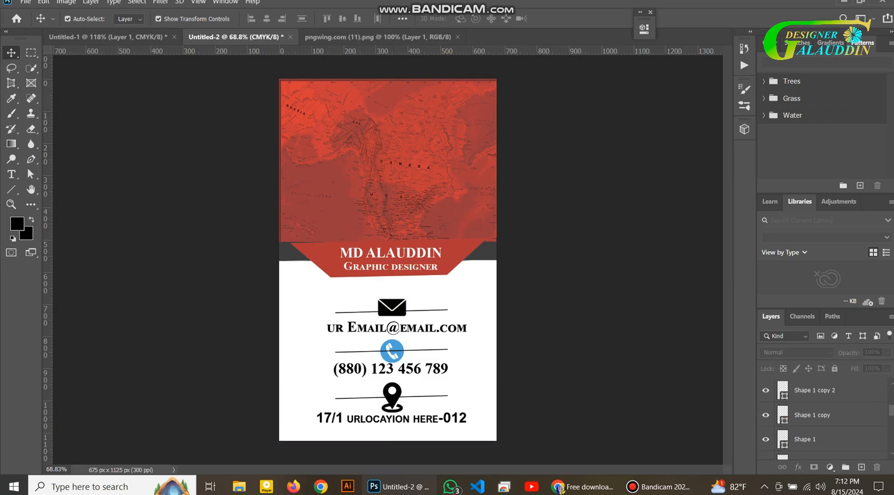
Move the three Shape 1 divider line layers beneath the contact icon layers
{"action": "left_click", "coordinate": [814, 415]}
{"action": "scroll", "coordinate": [814, 415], "scroll_direction": "down", "scroll_amount": 1}
{"action": "left_click", "coordinate": [814, 414]}
{"action": "scroll", "coordinate": [814, 414], "scroll_direction": "up", "scroll_amount": 2}
{"action": "left_click", "coordinate": [814, 415], "text": "shift"}
{"action": "scroll", "coordinate": [814, 414], "scroll_direction": "down", "scroll_amount": 2}
{"action": "left_click_drag", "start_coordinate": [815, 415], "coordinate": [815, 446]}
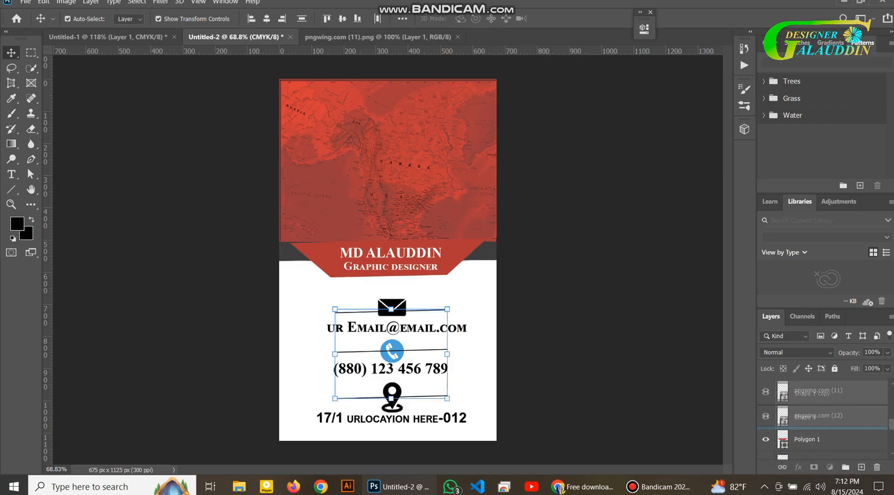
{"action": "left_click", "coordinate": [516, 387]}
{"action": "scroll", "coordinate": [529, 349], "scroll_direction": "down", "scroll_amount": 2}
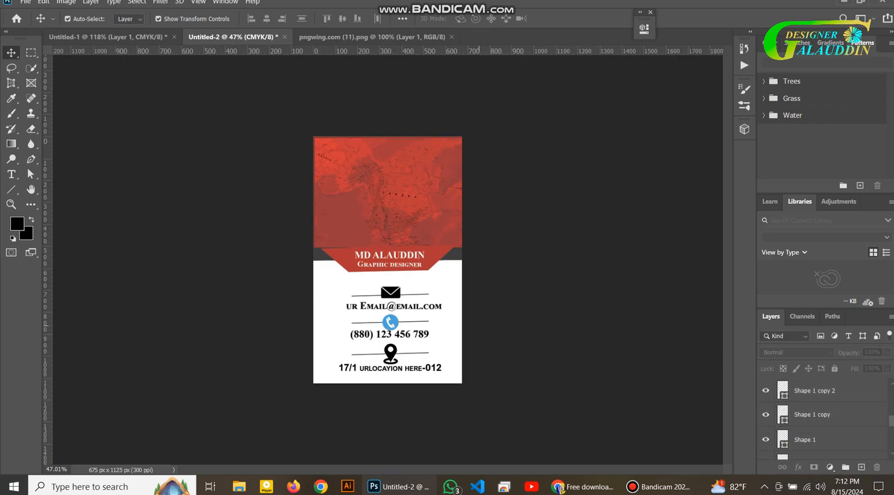
{"action": "scroll", "coordinate": [529, 348], "scroll_direction": "up", "scroll_amount": 1}
In Untitled-1, revert to the uncropped card photo and switch to the Perspective Crop tool
{"action": "key", "text": "ctrl+Tab"}
{"action": "key", "text": "ctrl+Tab"}
{"action": "key", "text": "ctrl+z"}
{"action": "key", "text": "ctrl+z"}
{"action": "key", "text": "ctrl+z"}
{"action": "key", "text": "ctrl+z"}
{"action": "key", "text": "ctrl+z"}
{"action": "key", "text": "ctrl+z"}
{"action": "key", "text": "ctrl+z"}
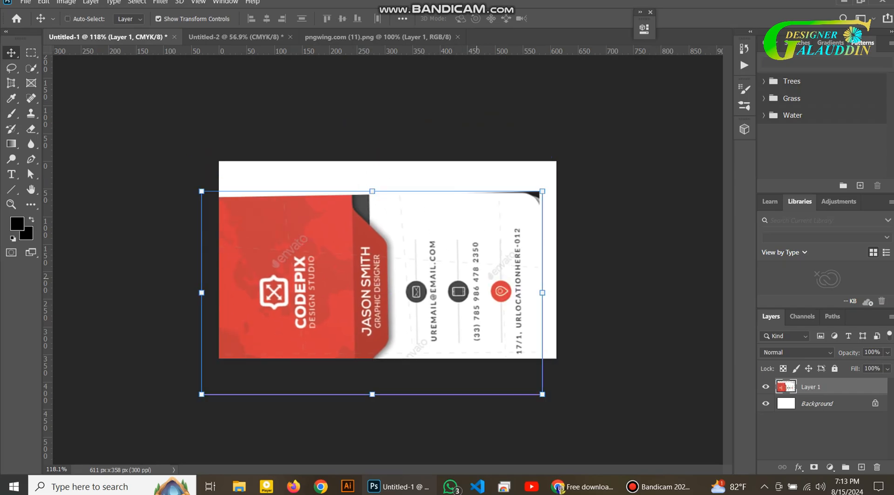
{"action": "key", "text": "c"}
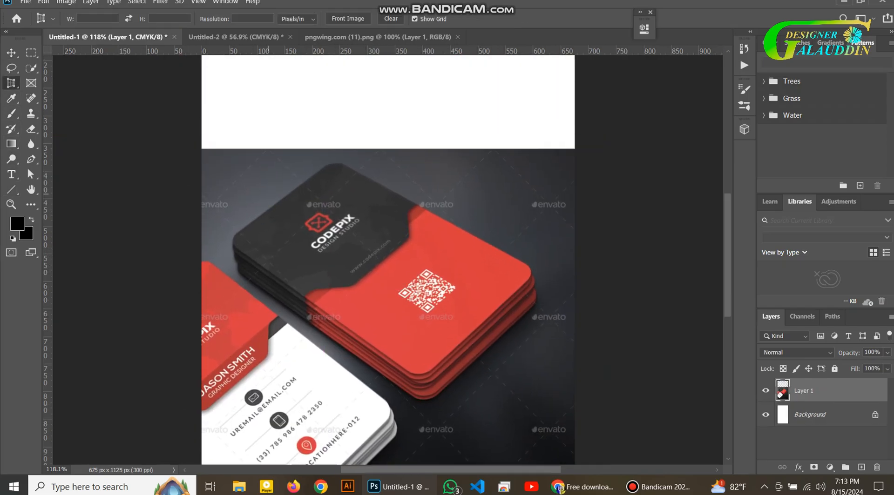
{"action": "left_click_drag", "start_coordinate": [291, 171], "coordinate": [511, 331]}
{"action": "left_click", "coordinate": [31, 174]}
{"action": "left_click", "coordinate": [541, 187]}
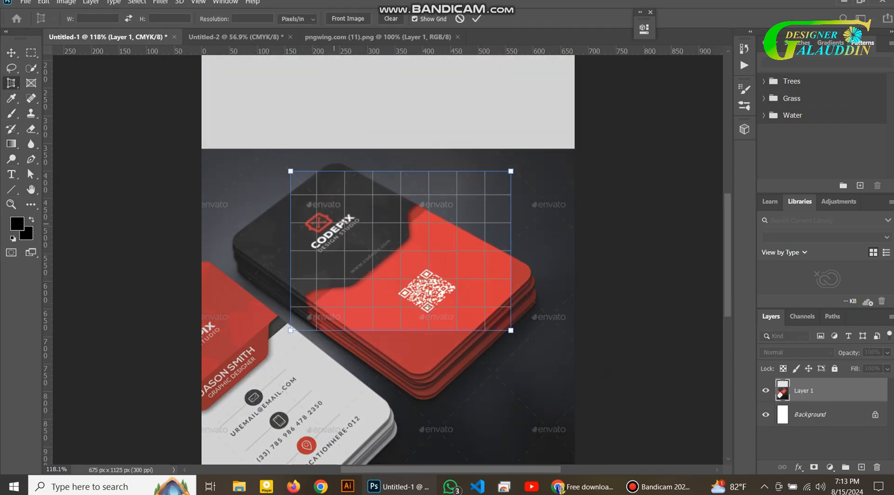
Pin the perspective crop to the card back's four corners and apply it
{"action": "left_click_drag", "start_coordinate": [290, 171], "coordinate": [336, 159]}
{"action": "left_click_drag", "start_coordinate": [291, 331], "coordinate": [228, 239]}
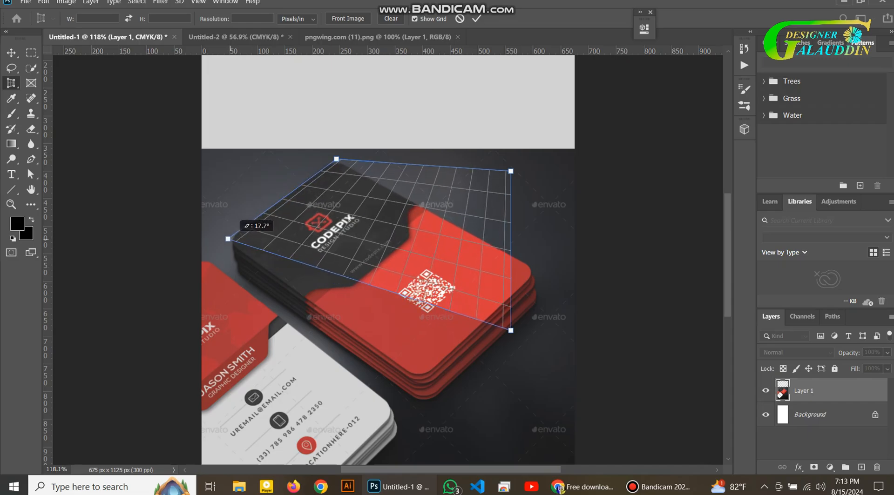
{"action": "left_click_drag", "start_coordinate": [511, 330], "coordinate": [419, 379]}
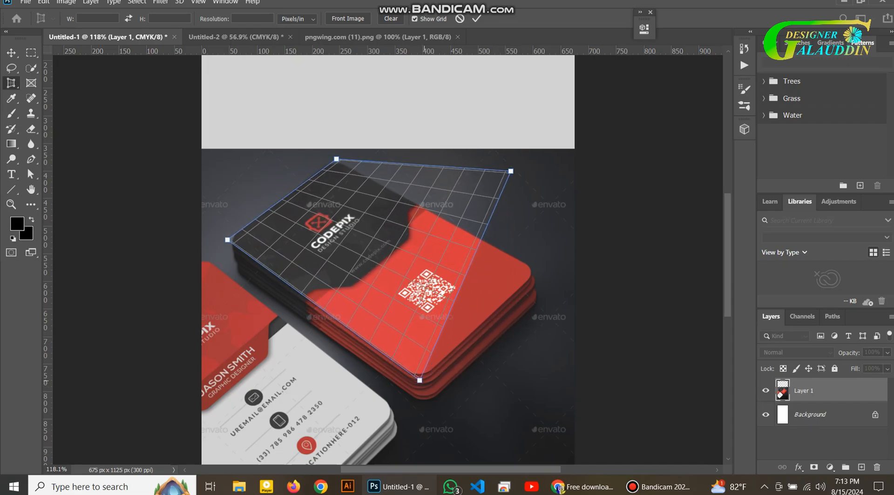
{"action": "left_click_drag", "start_coordinate": [511, 170], "coordinate": [536, 270]}
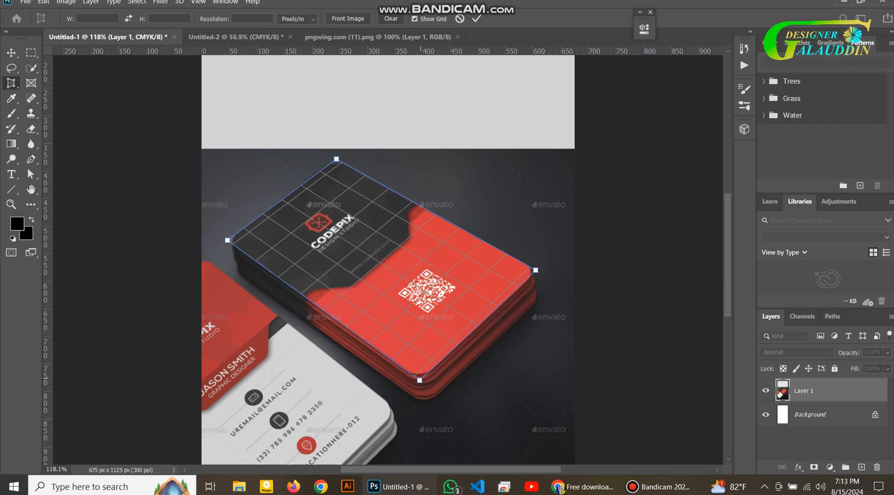
{"action": "key", "text": "Return"}
{"action": "key", "text": "ctrl+Tab"}
{"action": "key", "text": "ctrl+Tab"}
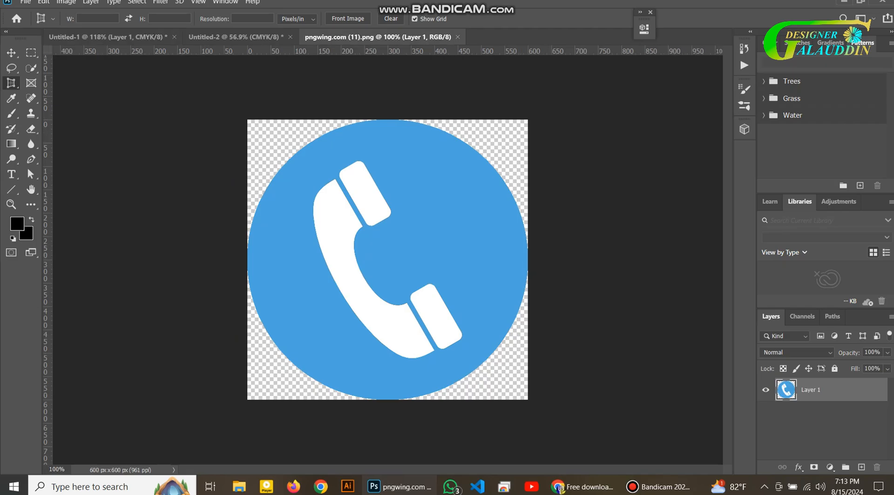
Close the pngwing tab and create a new 2.25 × 3.75 in, 300 ppi document
{"action": "left_click", "coordinate": [458, 37]}
{"action": "left_click", "coordinate": [25, 2]}
{"action": "left_click", "coordinate": [38, 12]}
{"action": "double_click", "coordinate": [276, 133]}
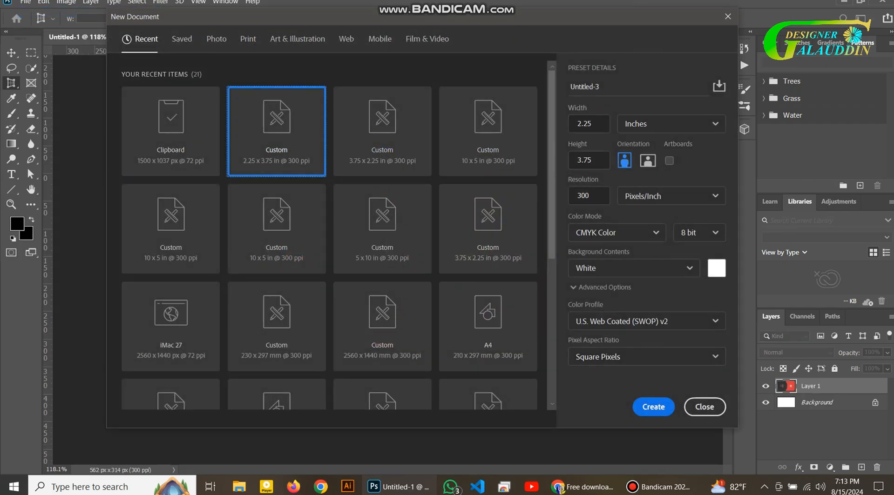
Drag the flattened card into the new document, rotate it upright and scale it to fill
{"action": "left_click", "coordinate": [223, 37]}
{"action": "left_click", "coordinate": [121, 37]}
{"action": "left_click", "coordinate": [11, 53]}
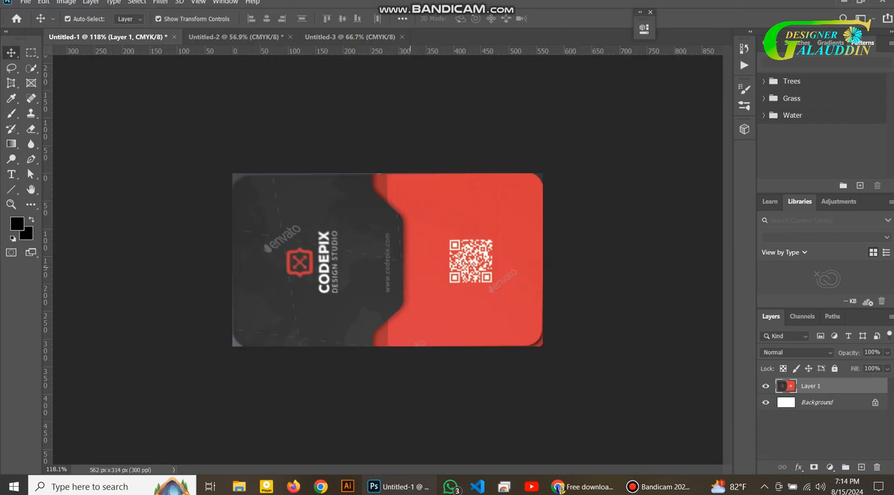
{"action": "left_click_drag", "start_coordinate": [467, 205], "coordinate": [458, 347]}
{"action": "left_click_drag", "start_coordinate": [383, 243], "coordinate": [389, 286]}
{"action": "left_click_drag", "start_coordinate": [431, 340], "coordinate": [495, 416]}
{"action": "key", "text": "Return"}
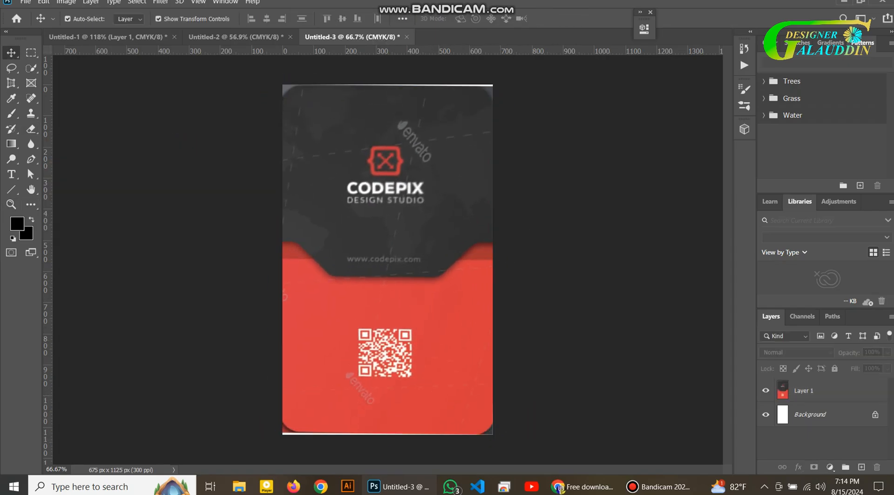
With the Pen tool in shape mode, trace from the card's left edge down the notch's slope
{"action": "left_click", "coordinate": [11, 190]}
{"action": "left_click", "coordinate": [31, 159]}
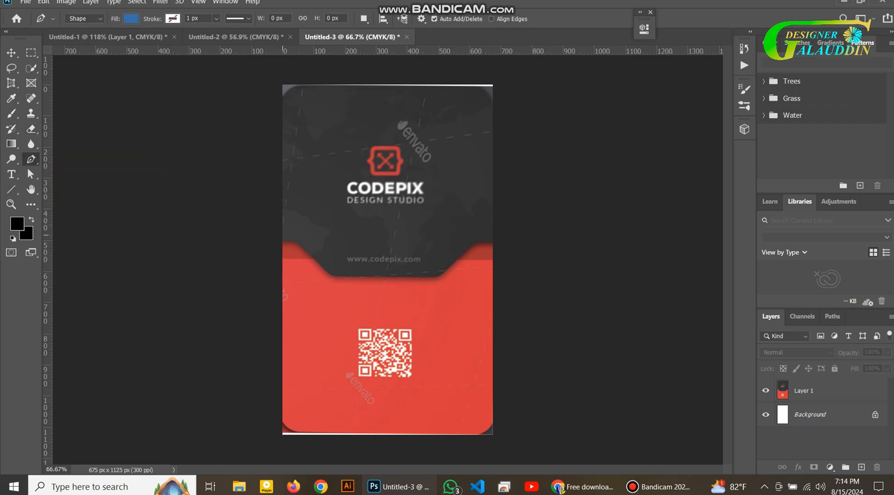
{"action": "scroll", "coordinate": [283, 89], "scroll_direction": "up", "scroll_amount": 2}
{"action": "key", "text": "super"}
{"action": "key", "text": "super"}
{"action": "scroll", "coordinate": [284, 289], "scroll_direction": "down", "scroll_amount": 2}
{"action": "scroll", "coordinate": [284, 290], "scroll_direction": "up", "scroll_amount": 4}
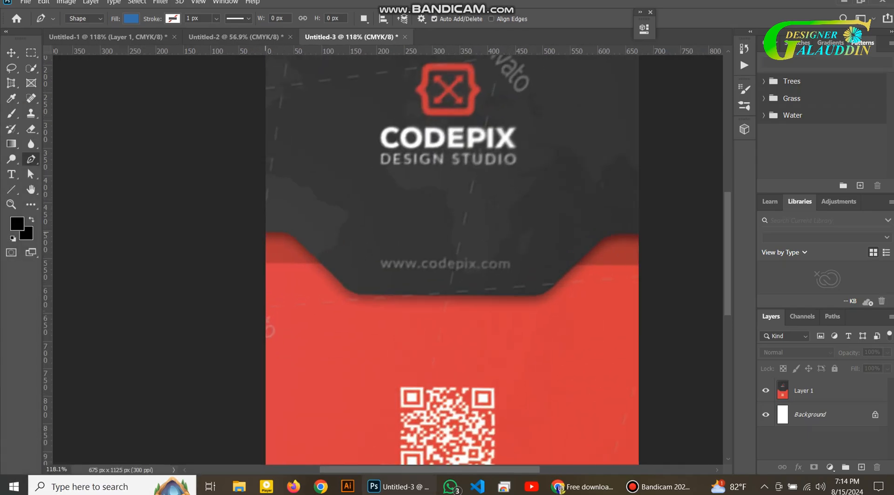
{"action": "left_click", "coordinate": [266, 235]}
{"action": "scroll", "coordinate": [382, 294], "scroll_direction": "up", "scroll_amount": 4}
{"action": "left_click", "coordinate": [149, 160]}
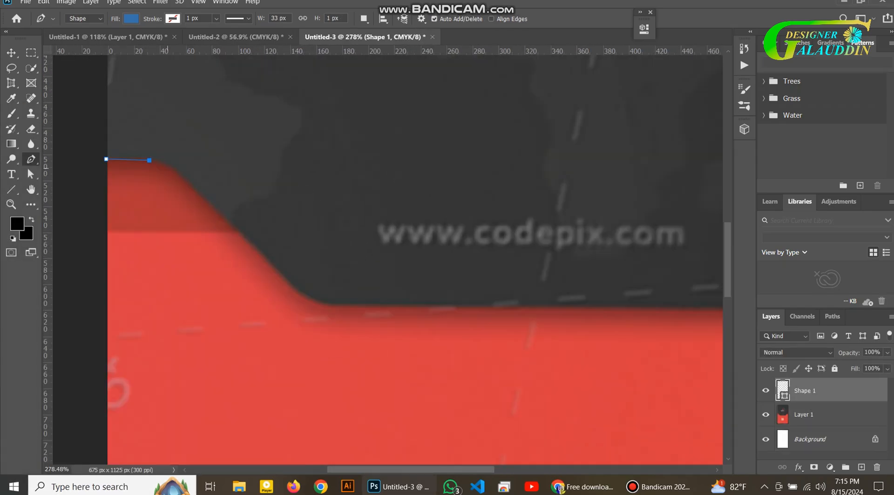
{"action": "left_click", "coordinate": [221, 217]}
{"action": "left_click", "coordinate": [286, 282]}
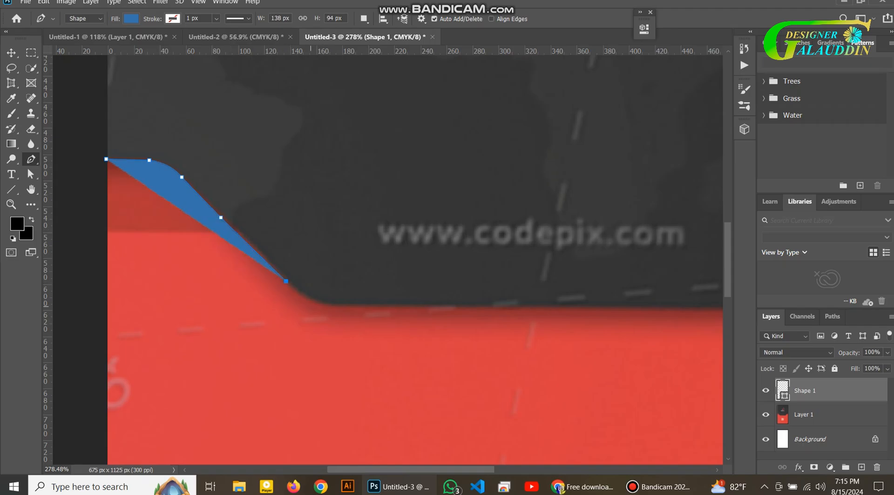
Continue the curved outline along the flat red edge and up the right slope
{"action": "left_click_drag", "start_coordinate": [378, 292], "coordinate": [378, 295]}
{"action": "left_click", "coordinate": [344, 304], "text": "alt"}
{"action": "left_click_drag", "start_coordinate": [693, 297], "coordinate": [368, 285]}
{"action": "left_click", "coordinate": [409, 295]}
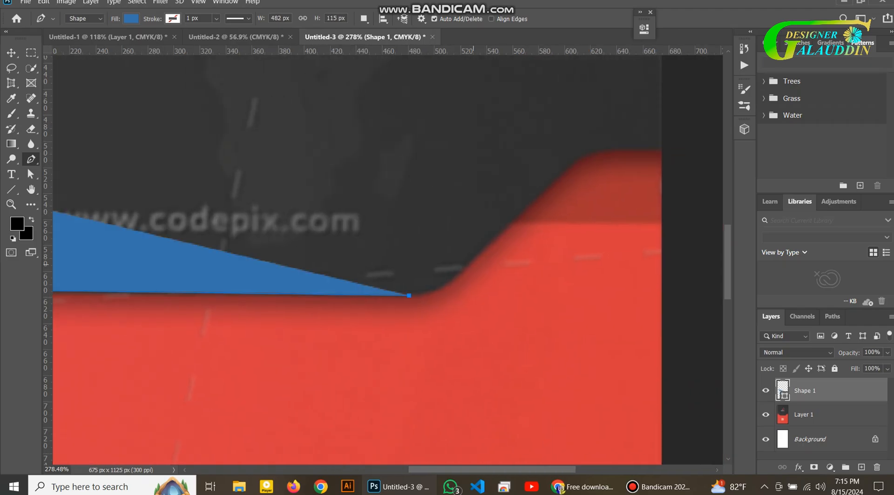
{"action": "left_click_drag", "start_coordinate": [505, 230], "coordinate": [505, 229]}
{"action": "left_click", "coordinate": [473, 263], "text": "alt"}
{"action": "scroll", "coordinate": [473, 263], "scroll_direction": "up", "scroll_amount": 1}
{"action": "left_click", "coordinate": [560, 227]}
{"action": "left_click_drag", "start_coordinate": [632, 198], "coordinate": [440, 227]}
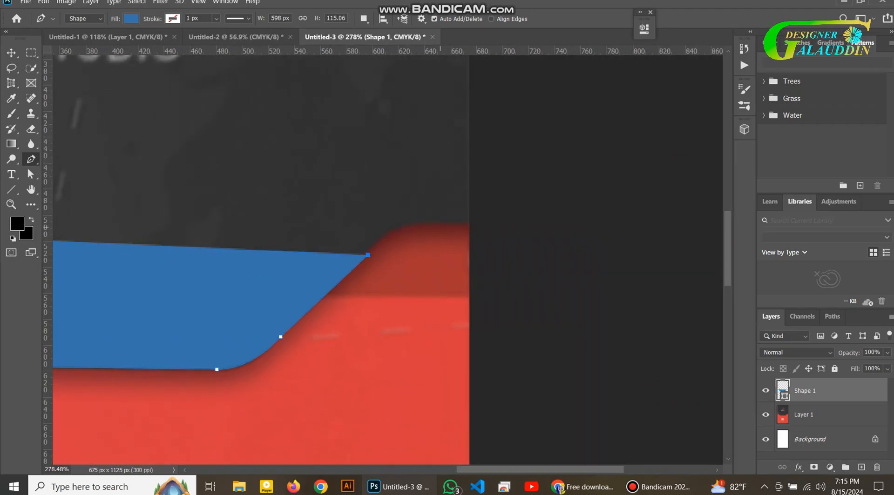
{"action": "left_click_drag", "start_coordinate": [491, 243], "coordinate": [487, 231]}
{"action": "left_click", "coordinate": [439, 225], "text": "alt"}
Add points at the right edge and top corners, close the blue shape, and fit the card on screen
{"action": "left_click", "coordinate": [470, 224]}
{"action": "scroll", "coordinate": [470, 224], "scroll_direction": "up", "scroll_amount": 12}
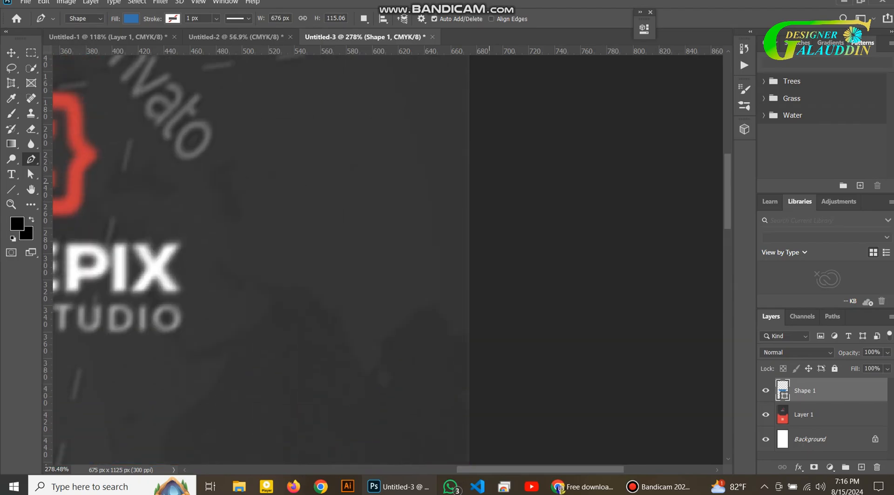
{"action": "left_click", "coordinate": [469, 144]}
{"action": "scroll", "coordinate": [469, 144], "scroll_direction": "left", "scroll_amount": 14}
{"action": "left_click", "coordinate": [264, 144]}
{"action": "scroll", "coordinate": [263, 143], "scroll_direction": "down", "scroll_amount": 11}
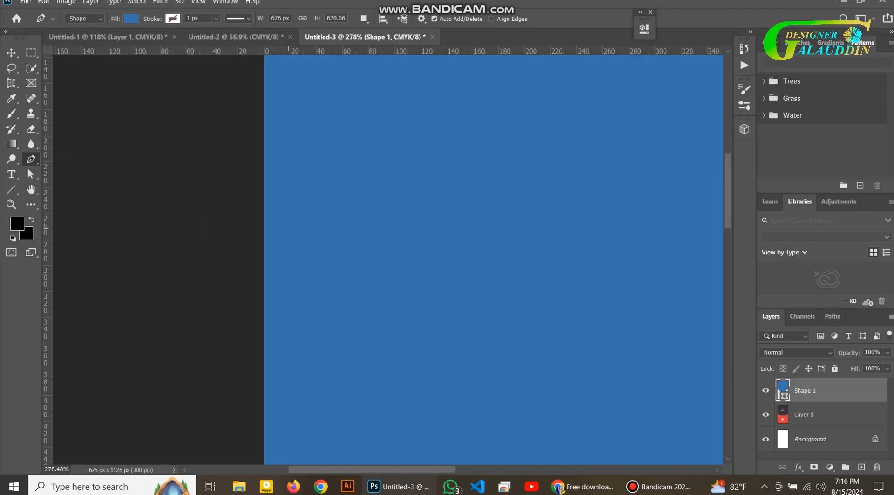
{"action": "left_click", "coordinate": [263, 269]}
{"action": "key", "text": "v"}
{"action": "key", "text": "ctrl+0"}
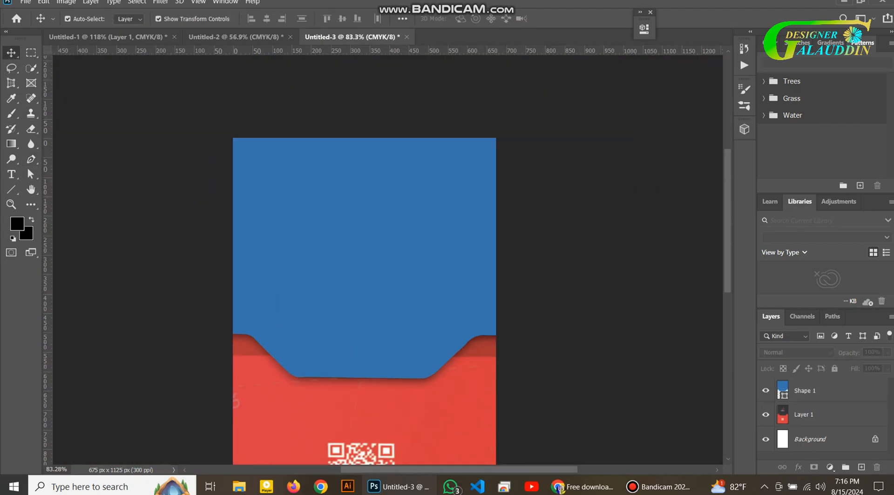
Draw a thin strip across the notch line, fill it with the card's red, and move it below the blue shape
{"action": "left_click", "coordinate": [765, 390]}
{"action": "right_click", "coordinate": [12, 189]}
{"action": "left_click", "coordinate": [55, 188]}
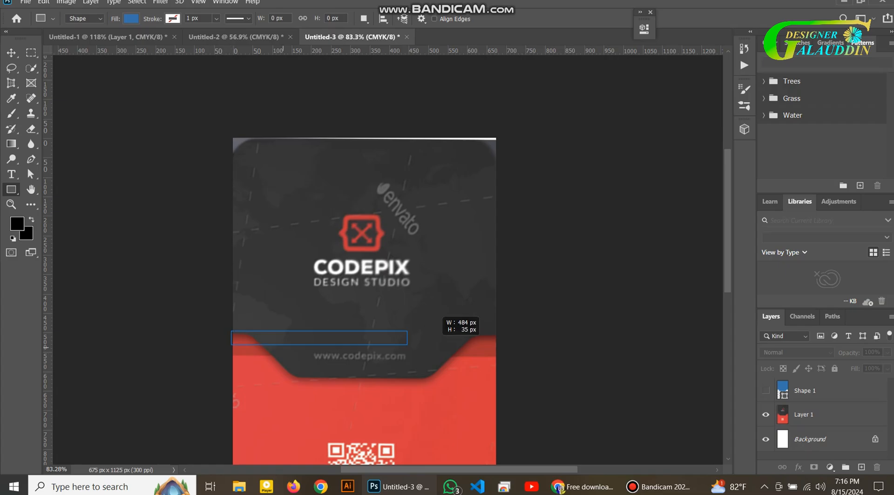
{"action": "left_click_drag", "start_coordinate": [407, 345], "coordinate": [495, 357]}
{"action": "double_click", "coordinate": [782, 390]}
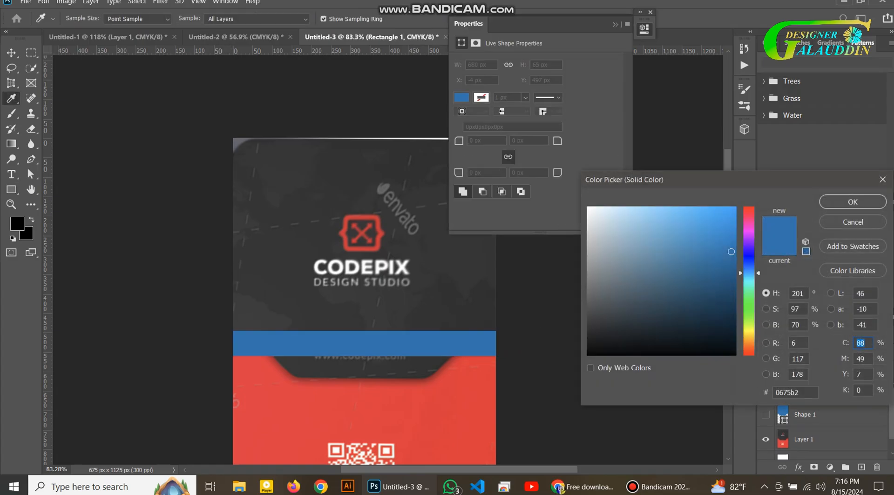
{"action": "left_click", "coordinate": [466, 405]}
{"action": "left_click", "coordinate": [852, 202]}
{"action": "left_click_drag", "start_coordinate": [811, 391], "coordinate": [810, 424]}
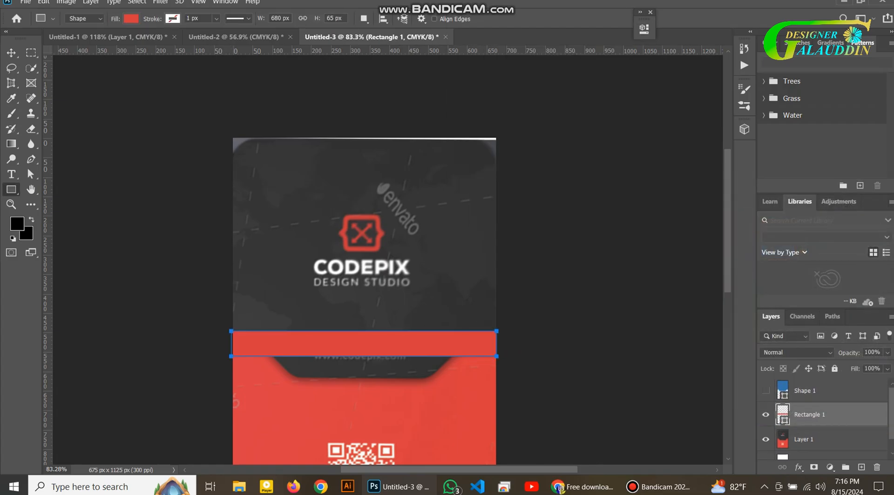
Draw a large red rectangle over the card's lower part and show the strip and blue shape again
{"action": "left_click", "coordinate": [765, 415]}
{"action": "scroll", "coordinate": [372, 260], "scroll_direction": "down", "scroll_amount": 4}
{"action": "left_click_drag", "start_coordinate": [231, 151], "coordinate": [495, 397]}
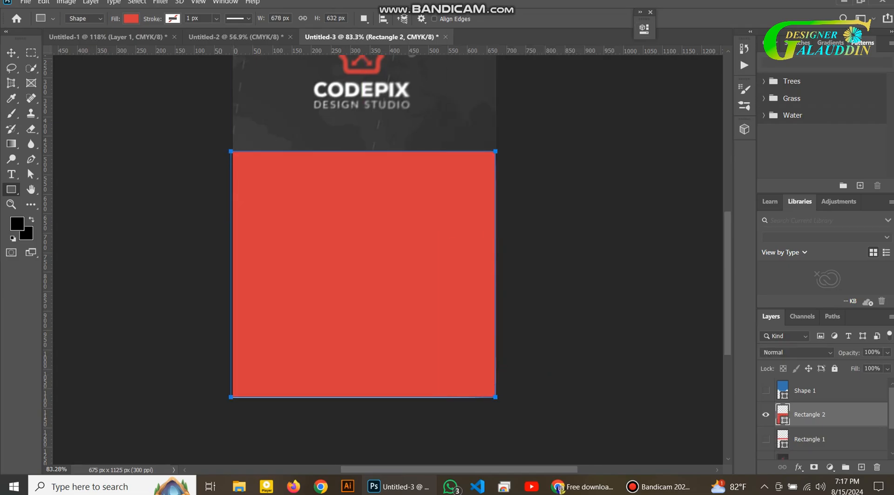
{"action": "left_click", "coordinate": [765, 439]}
{"action": "left_click", "coordinate": [765, 391]}
{"action": "left_click", "coordinate": [810, 440]}
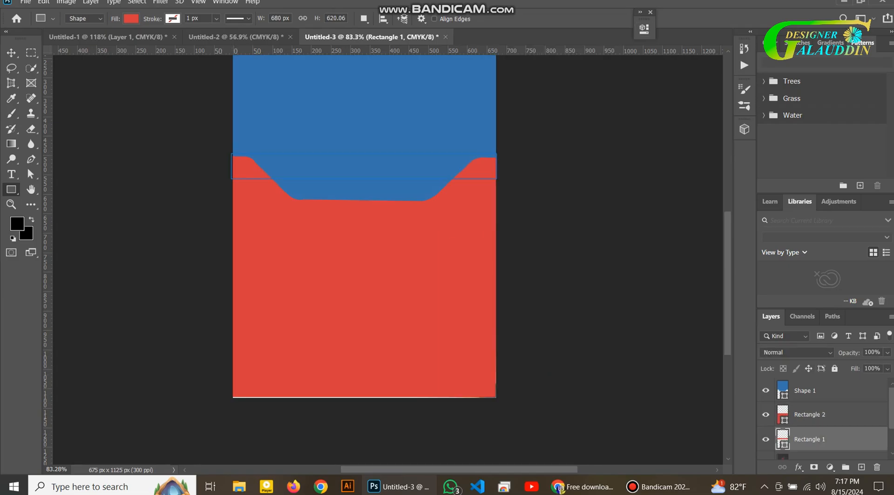
{"action": "left_click", "coordinate": [796, 352]}
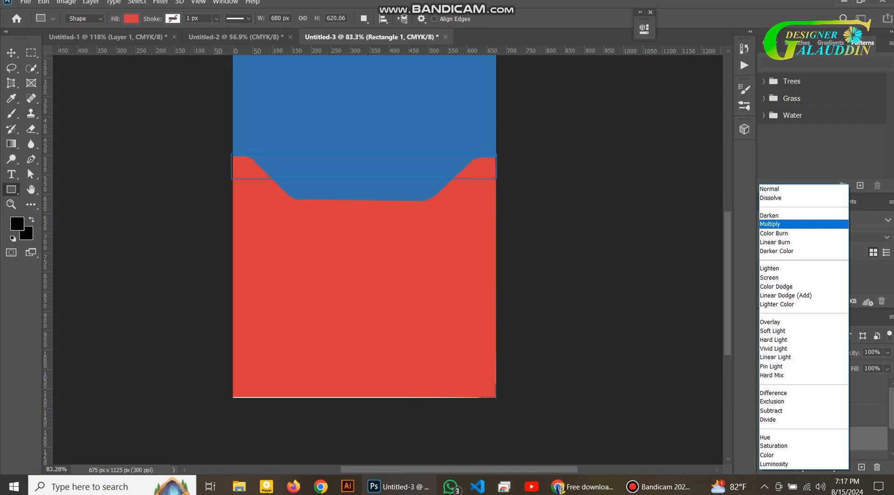
Nudge the large red rectangle down and back up with Shift+arrow keys
{"action": "key", "text": "Escape"}
{"action": "left_click", "coordinate": [810, 414]}
{"action": "left_click", "coordinate": [442, 186]}
{"action": "left_click", "coordinate": [512, 112]}
{"action": "key", "text": "v"}
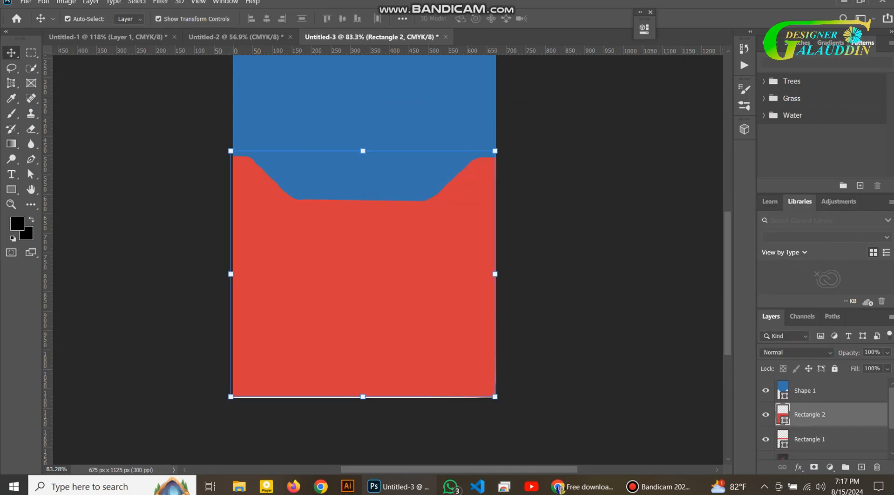
{"action": "key", "text": "shift+Down"}
{"action": "key", "text": "shift+Down"}
{"action": "key", "text": "shift+Down"}
{"action": "key", "text": "shift+Down"}
{"action": "key", "text": "shift+Down"}
{"action": "key", "text": "shift+Down"}
{"action": "key", "text": "shift+Down"}
{"action": "key", "text": "shift+Down"}
{"action": "key", "text": "shift+Down"}
{"action": "key", "text": "shift+Down"}
{"action": "key", "text": "shift+Down"}
{"action": "key", "text": "shift+Down"}
{"action": "key", "text": "shift+Down"}
{"action": "key", "text": "shift+Up"}
{"action": "key", "text": "shift+Up"}
{"action": "key", "text": "shift+Up"}
{"action": "key", "text": "shift+Up"}
{"action": "key", "text": "shift+Up"}
{"action": "key", "text": "shift+Up"}
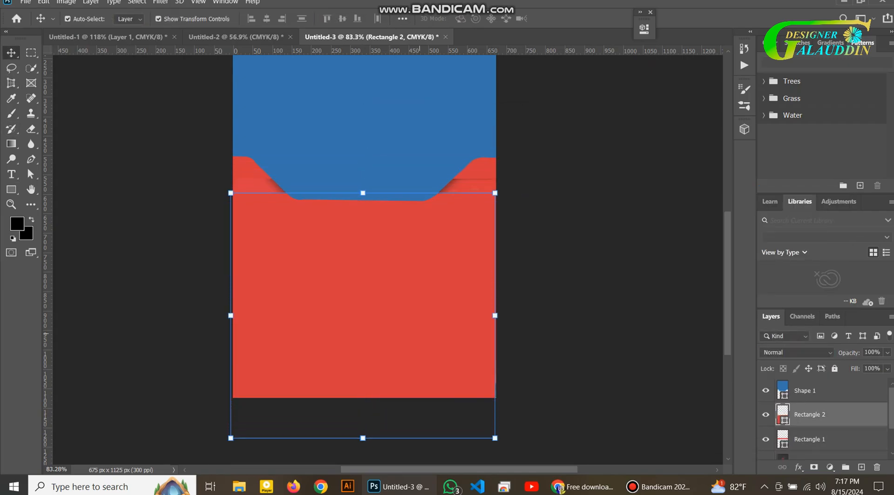
Hide the dark reference design and set the thin red strip's blend mode to Multiply
{"action": "left_click", "coordinate": [810, 440]}
{"action": "left_click", "coordinate": [795, 353]}
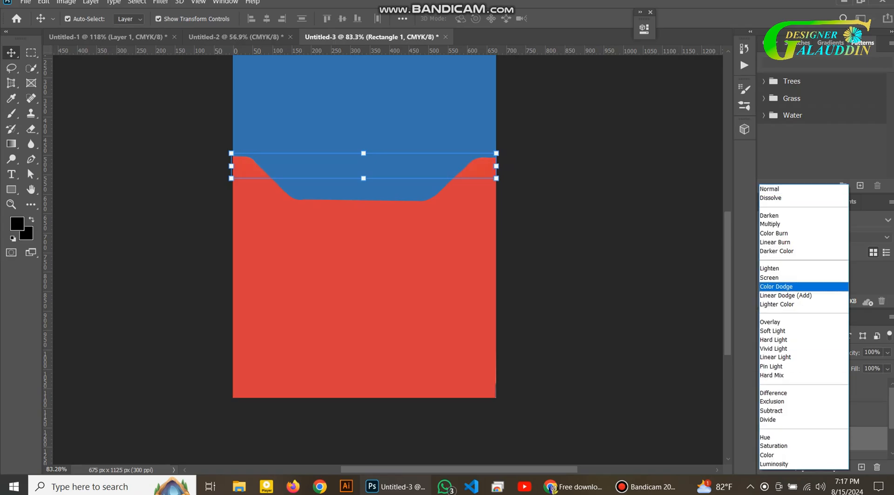
{"action": "left_click", "coordinate": [639, 325]}
{"action": "scroll", "coordinate": [768, 423], "scroll_direction": "down", "scroll_amount": 3}
{"action": "left_click", "coordinate": [765, 422]}
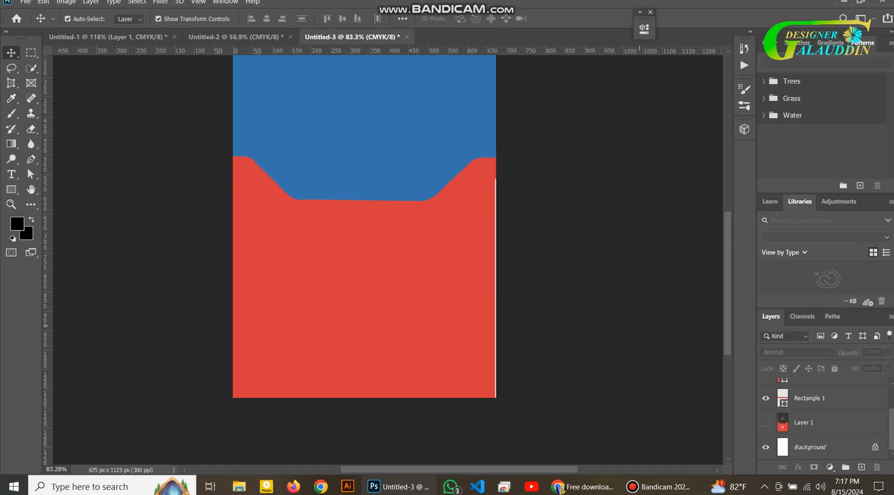
{"action": "scroll", "coordinate": [781, 447], "scroll_direction": "up", "scroll_amount": 3}
{"action": "left_click", "coordinate": [809, 439]}
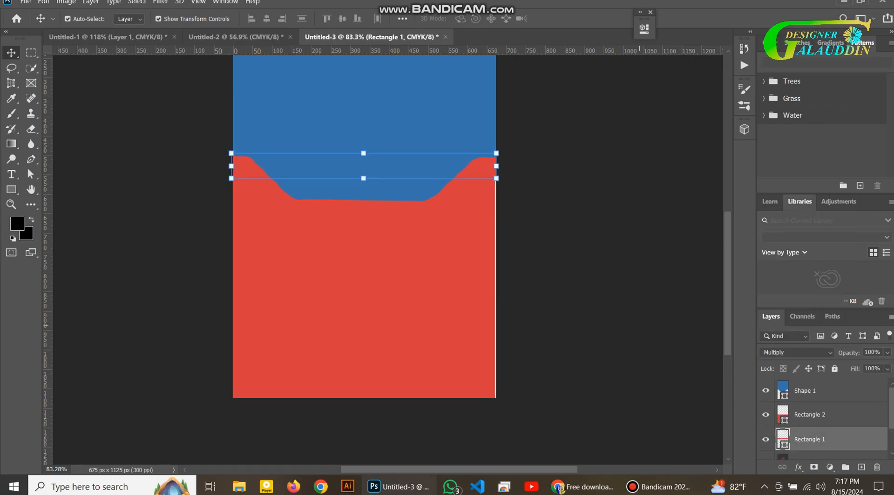
{"action": "left_click", "coordinate": [796, 352]}
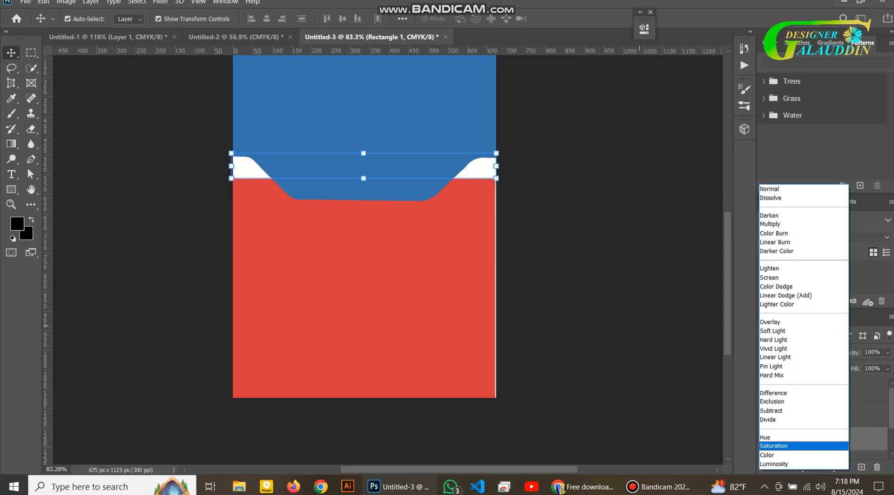
{"action": "key", "text": "Escape"}
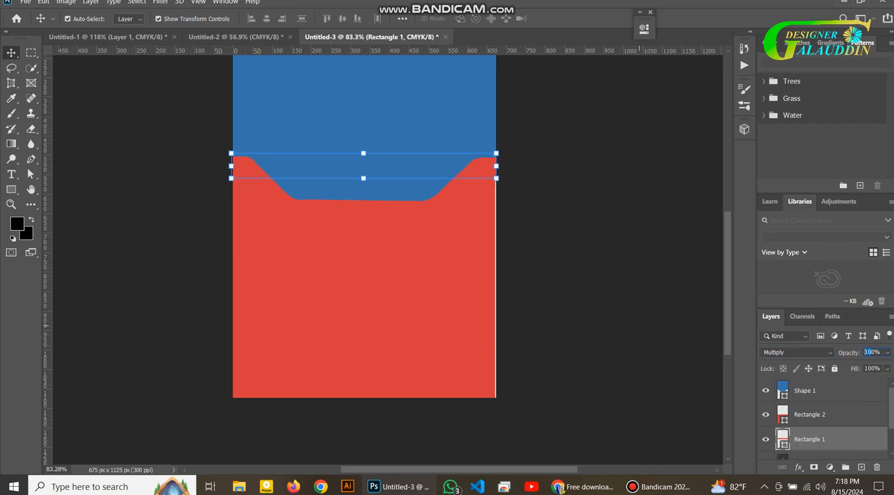
Lower the thin red strip's opacity, settling on 58%
{"action": "type", "text": "50"}
{"action": "key", "text": "BackSpace"}
{"action": "type", "text": "7"}
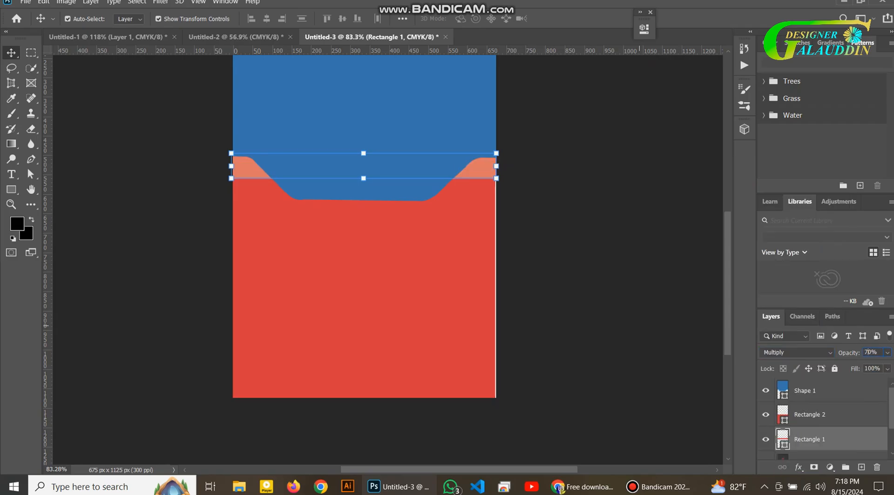
{"action": "key", "text": "BackSpace"}
{"action": "type", "text": "8"}
{"action": "key", "text": "BackSpace"}
{"action": "type", "text": "9"}
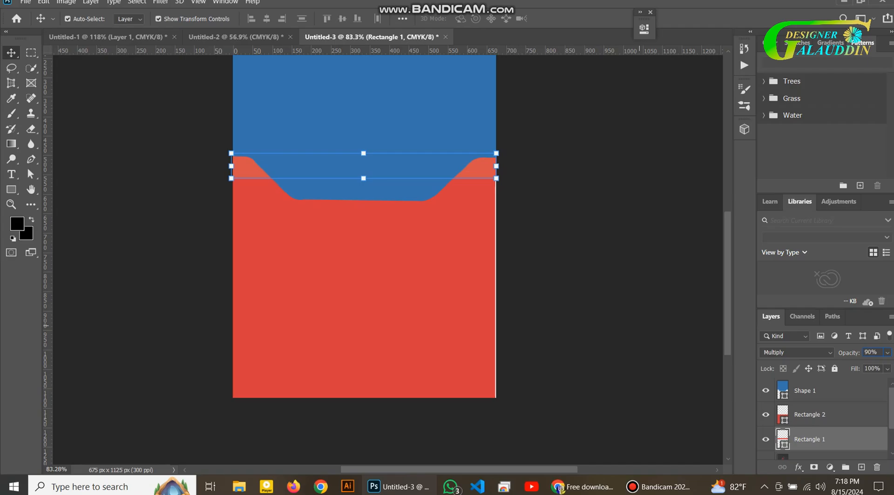
{"action": "key", "text": "BackSpace"}
{"action": "type", "text": "8"}
{"action": "left_click", "coordinate": [639, 325]}
Hide the red strip, blue shape and large red rectangle, and show the dark reference design
{"action": "scroll", "coordinate": [639, 326], "scroll_direction": "up", "scroll_amount": 3}
{"action": "left_click", "coordinate": [765, 439]}
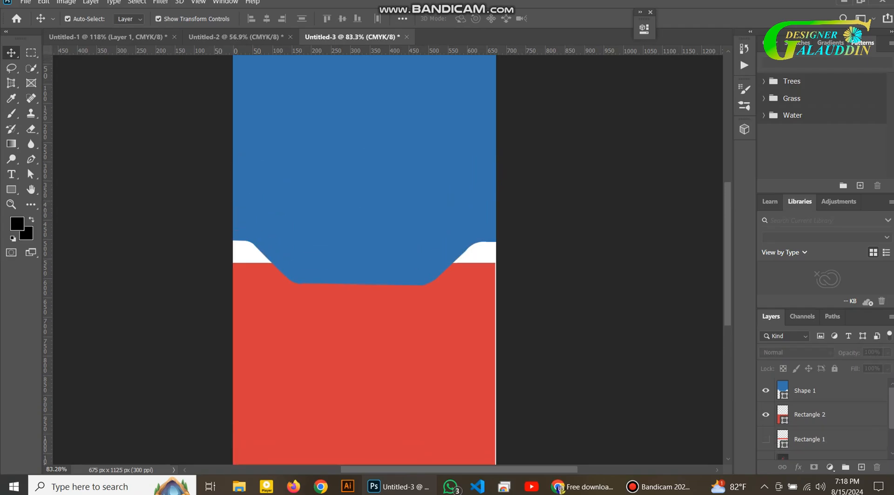
{"action": "left_click", "coordinate": [765, 415]}
{"action": "left_click", "coordinate": [765, 391]}
{"action": "scroll", "coordinate": [792, 428], "scroll_direction": "down", "scroll_amount": 1}
{"action": "left_click", "coordinate": [765, 448]}
{"action": "scroll", "coordinate": [791, 428], "scroll_direction": "up", "scroll_amount": 1}
{"action": "scroll", "coordinate": [582, 349], "scroll_direction": "down", "scroll_amount": 1}
Copy the world map image from the Google Images results
{"action": "left_click", "coordinate": [582, 486]}
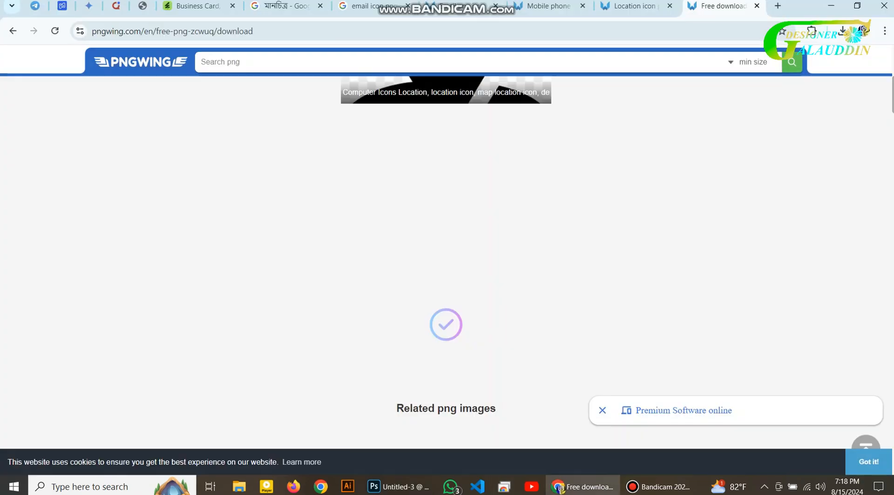
{"action": "left_click", "coordinate": [283, 6]}
{"action": "right_click", "coordinate": [603, 279]}
{"action": "left_click", "coordinate": [652, 214]}
{"action": "left_click", "coordinate": [398, 487]}
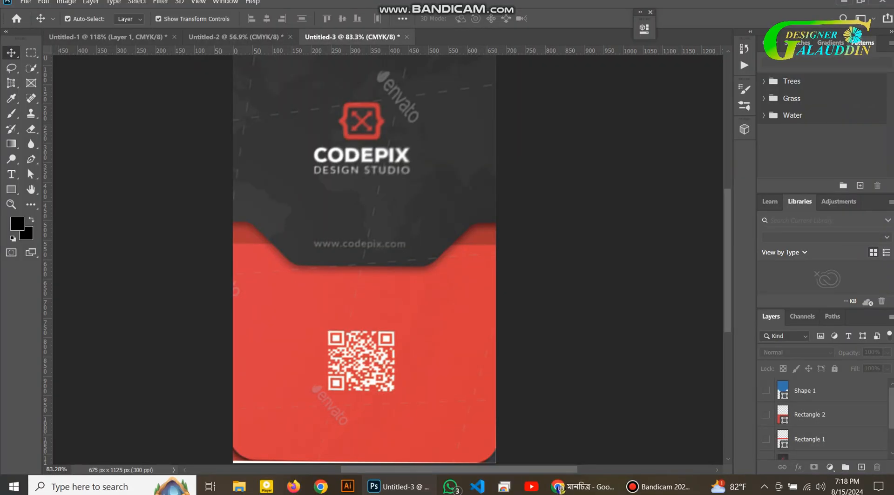
Clip the world map layer into the top shape and try Multiply blending
{"action": "left_click", "coordinate": [823, 391]}
{"action": "left_click", "coordinate": [765, 415]}
{"action": "right_click", "coordinate": [807, 391]}
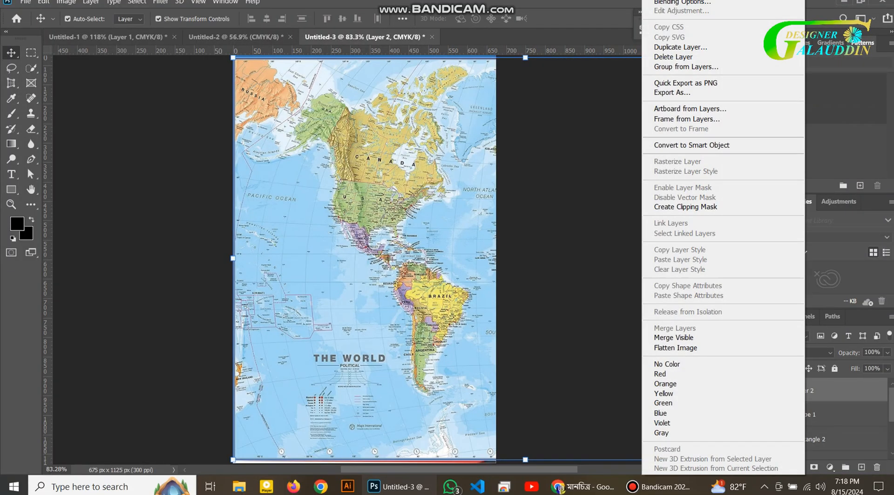
{"action": "left_click", "coordinate": [689, 207]}
{"action": "left_click", "coordinate": [796, 353]}
{"action": "left_click", "coordinate": [791, 243]}
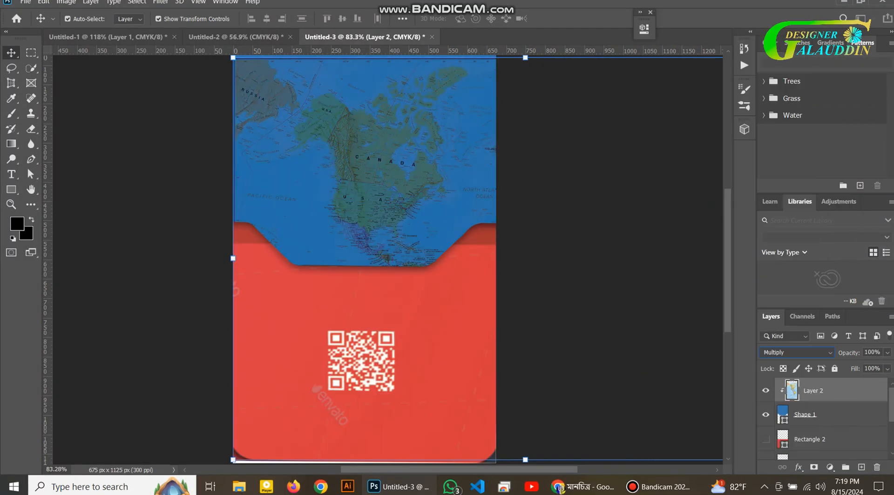
Fill the top shape with black
{"action": "double_click", "coordinate": [782, 415]}
{"action": "left_click", "coordinate": [733, 353]}
{"action": "left_click", "coordinate": [853, 202]}
{"action": "left_click", "coordinate": [812, 391]}
Set the world map's blend mode to Soft Light
{"action": "left_click", "coordinate": [795, 353]}
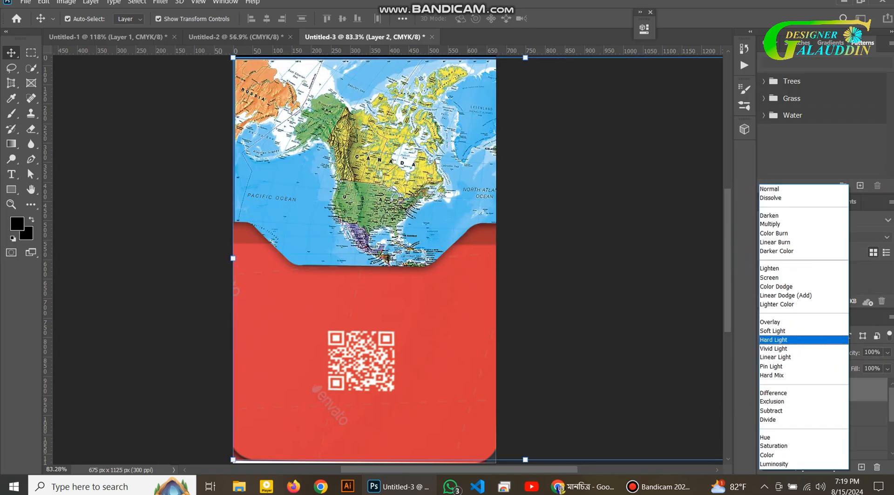
{"action": "key", "text": "Down"}
{"action": "key", "text": "Down"}
{"action": "key", "text": "Down"}
{"action": "key", "text": "Down"}
{"action": "key", "text": "Down"}
{"action": "key", "text": "Down"}
{"action": "key", "text": "Down"}
{"action": "key", "text": "Down"}
{"action": "key", "text": "Down"}
{"action": "key", "text": "Down"}
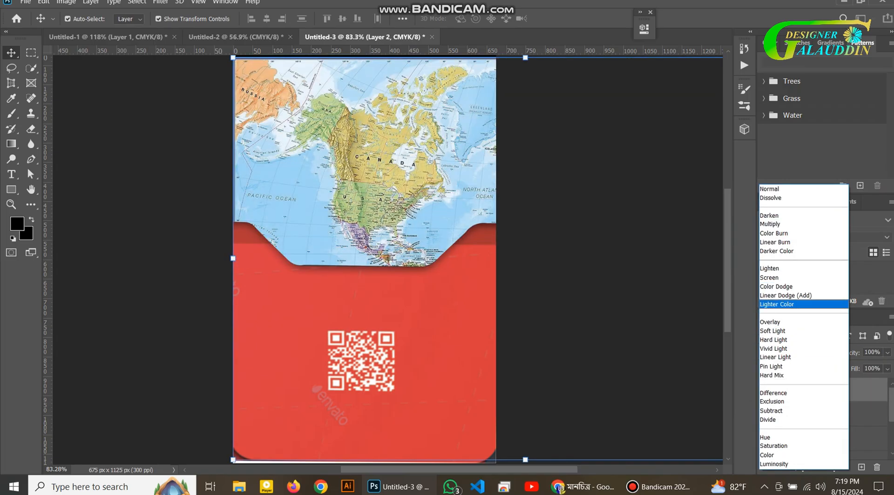
{"action": "key", "text": "Down"}
{"action": "key", "text": "Down"}
{"action": "key", "text": "Down"}
{"action": "key", "text": "Up"}
{"action": "key", "text": "Up"}
{"action": "key", "text": "Up"}
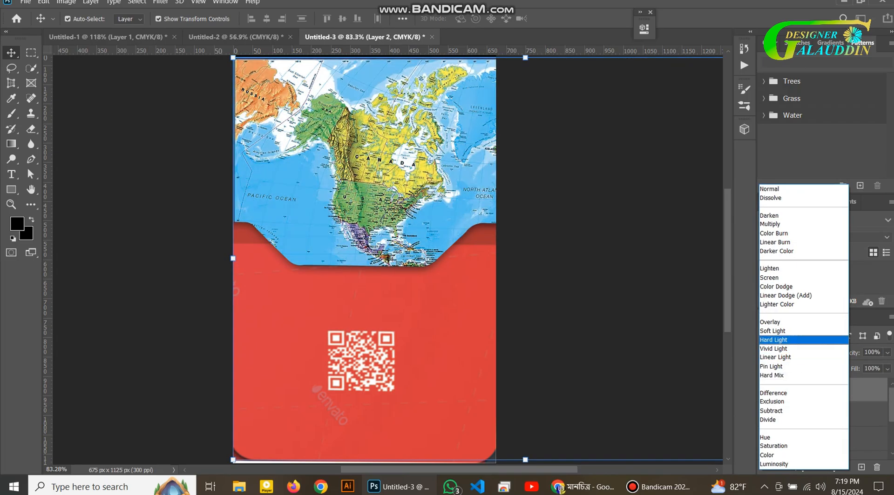
{"action": "key", "text": "Return"}
Compare against the reference design and set the map's opacity to 50%
{"action": "left_click", "coordinate": [671, 401]}
{"action": "scroll", "coordinate": [766, 424], "scroll_direction": "down", "scroll_amount": 5}
{"action": "left_click", "coordinate": [766, 423]}
{"action": "left_click", "coordinate": [766, 424]}
{"action": "left_click", "coordinate": [765, 424]}
{"action": "left_click", "coordinate": [766, 423]}
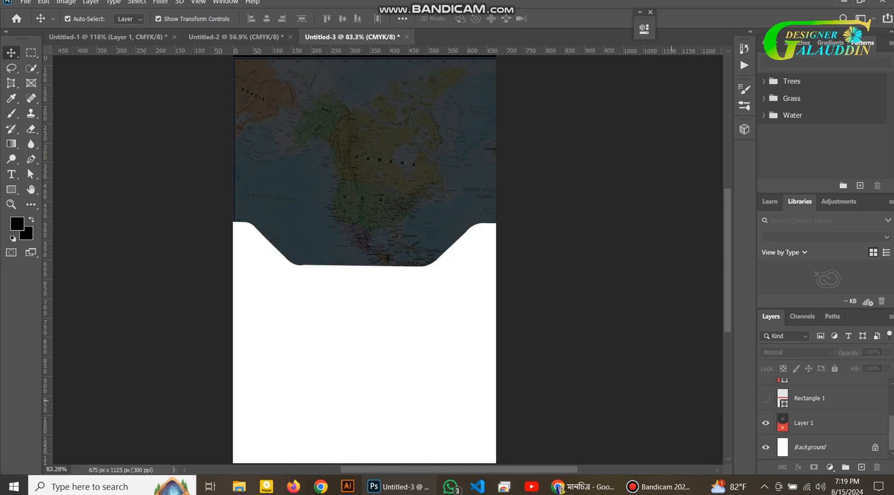
{"action": "scroll", "coordinate": [766, 423], "scroll_direction": "up", "scroll_amount": 5}
{"action": "left_click", "coordinate": [813, 391]}
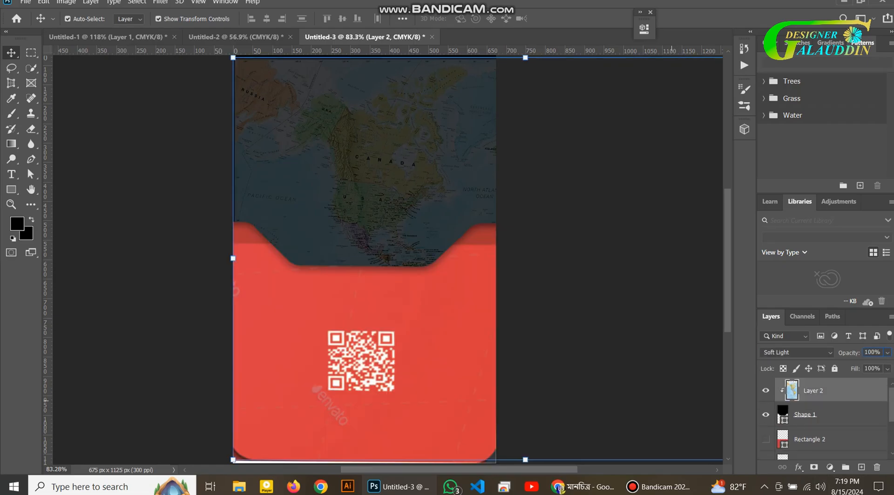
{"action": "key", "text": "BackSpace"}
{"action": "key", "text": "BackSpace"}
{"action": "type", "text": "8"}
{"action": "key", "text": "BackSpace"}
{"action": "type", "text": "5"}
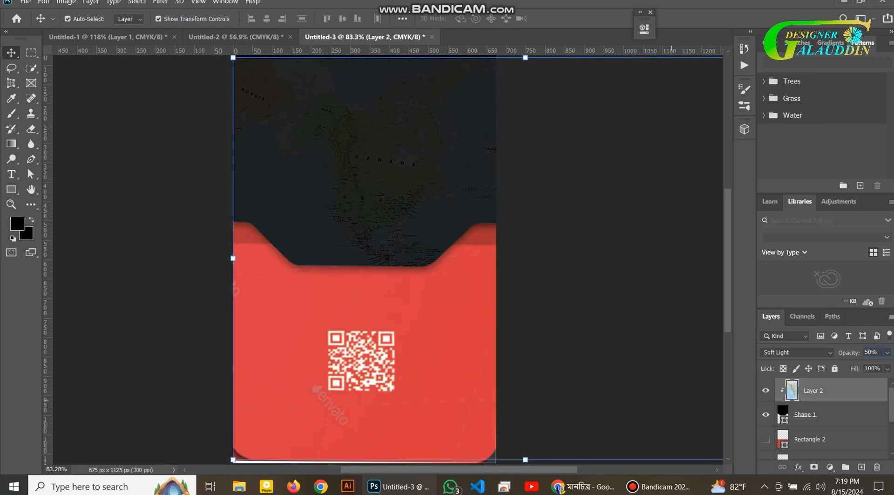
{"action": "left_click", "coordinate": [671, 401]}
Place the logo file on the card, scaled down and moved onto the dark top
{"action": "left_click", "coordinate": [765, 390]}
{"action": "left_click", "coordinate": [765, 414]}
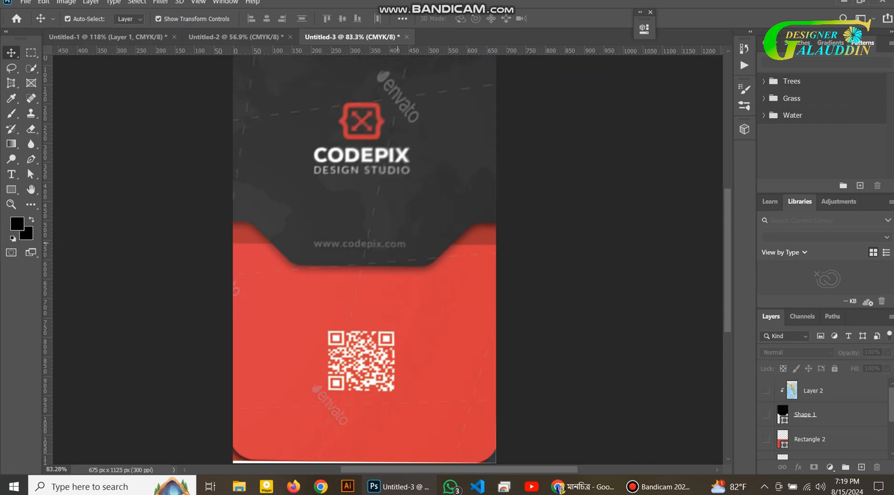
{"action": "key", "text": "super+d"}
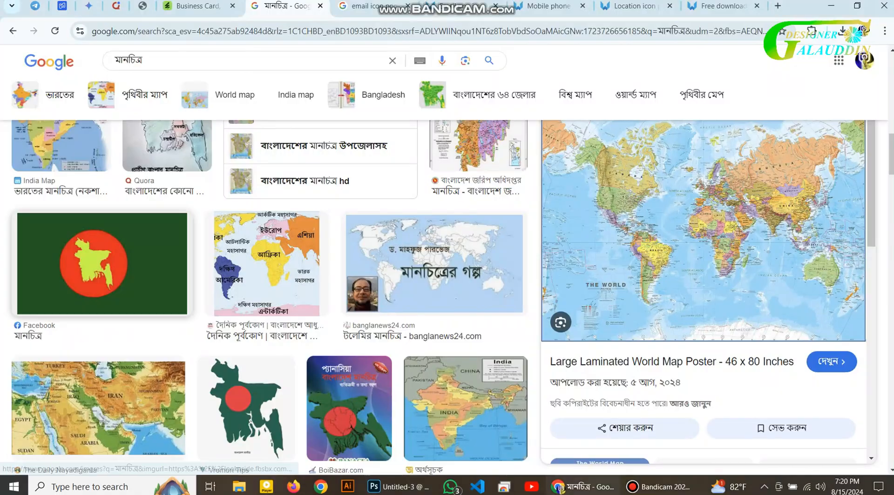
{"action": "left_click_drag", "start_coordinate": [400, 481], "coordinate": [373, 279]}
{"action": "left_click_drag", "start_coordinate": [495, 103], "coordinate": [385, 247]}
{"action": "left_click_drag", "start_coordinate": [322, 336], "coordinate": [363, 194]}
{"action": "left_click", "coordinate": [256, 210]}
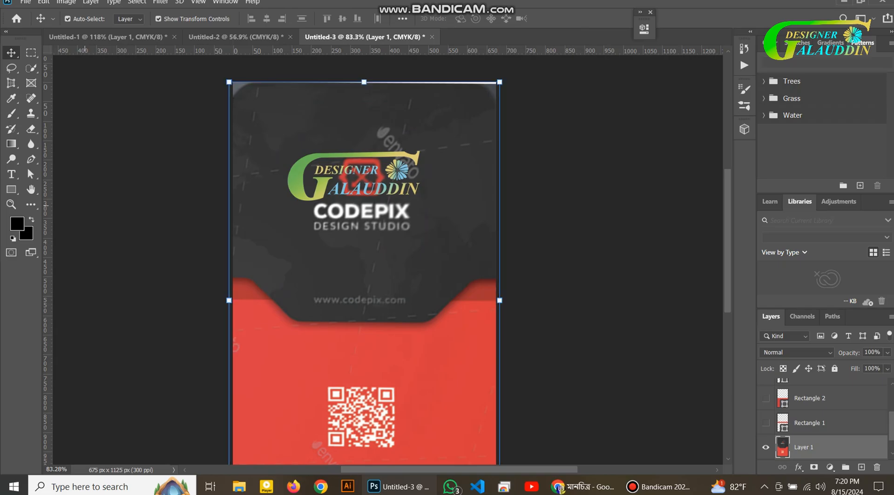
Add the owner's name and a 9 pt DESIGN STDIO line below it
{"action": "left_click", "coordinate": [11, 174]}
{"action": "left_click", "coordinate": [315, 213]}
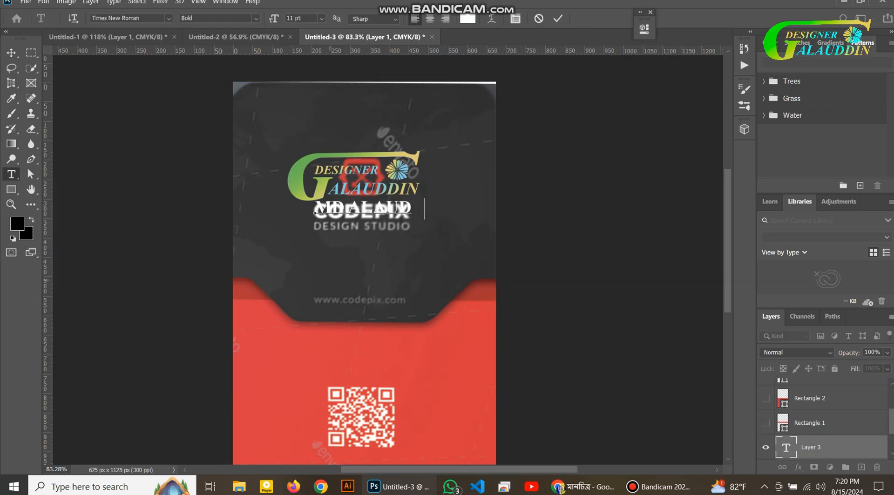
{"action": "key", "text": "ctrl+Return"}
{"action": "left_click", "coordinate": [313, 230]}
{"action": "key", "text": "BackSpace"}
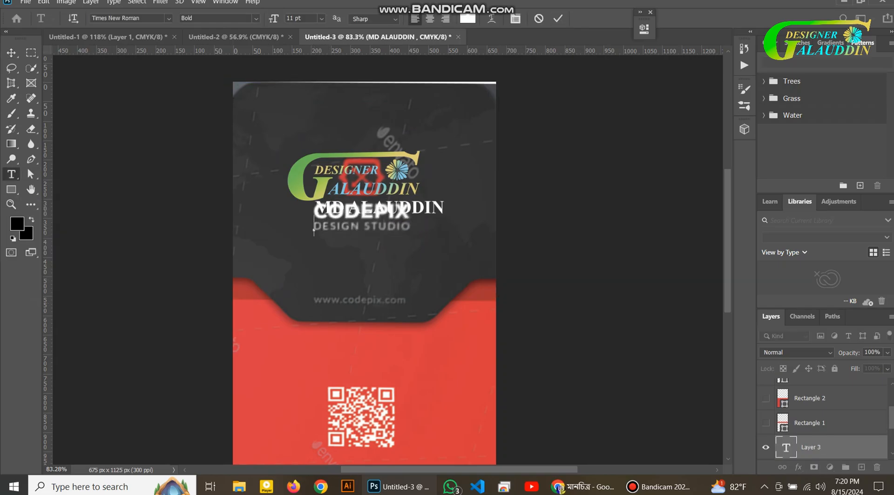
{"action": "left_click", "coordinate": [322, 18]}
{"action": "left_click", "coordinate": [302, 62]}
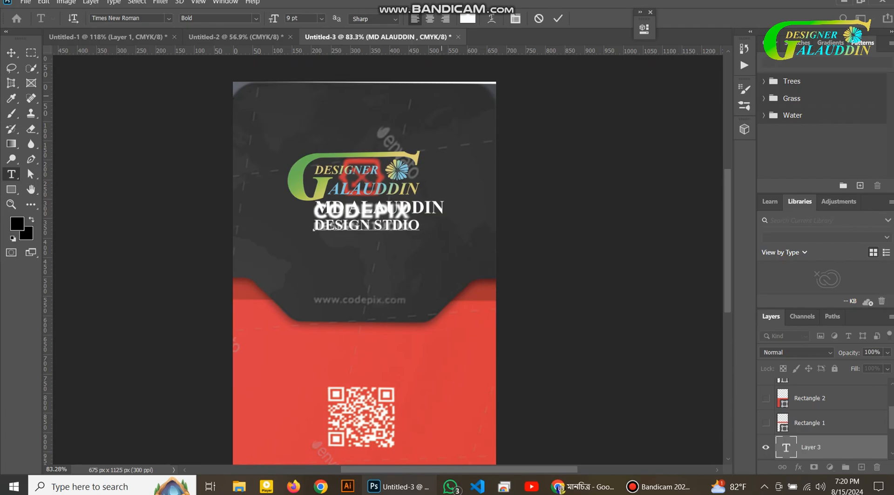
{"action": "key", "text": "ctrl+Return"}
Scale the DESIGN STDIO text down and fine-tune the name and logo positions
{"action": "key", "text": "v"}
{"action": "scroll", "coordinate": [367, 357], "scroll_direction": "up", "scroll_amount": 5}
{"action": "scroll", "coordinate": [367, 357], "scroll_direction": "up", "scroll_amount": 3}
{"action": "left_click_drag", "start_coordinate": [453, 246], "coordinate": [367, 228]}
{"action": "key", "text": "ctrl+z"}
{"action": "key", "text": "Return"}
{"action": "left_click", "coordinate": [342, 182]}
{"action": "left_click_drag", "start_coordinate": [350, 194], "coordinate": [349, 190]}
{"action": "left_click", "coordinate": [359, 105]}
{"action": "scroll", "coordinate": [360, 105], "scroll_direction": "down", "scroll_amount": 9}
{"action": "left_click", "coordinate": [456, 415]}
Close leftover browser tabs and search Google for 'qr code'
{"action": "left_click", "coordinate": [582, 487]}
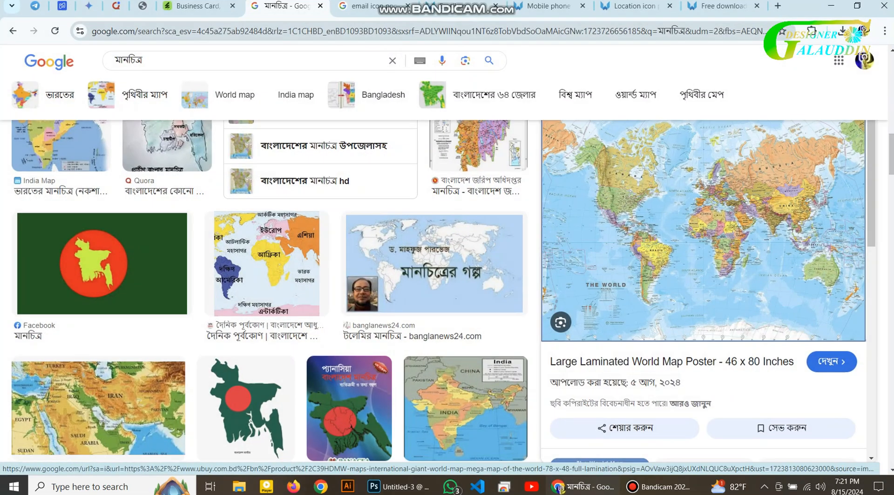
{"action": "left_click", "coordinate": [717, 6]}
{"action": "left_click", "coordinate": [757, 6]}
{"action": "left_click", "coordinate": [756, 6]}
{"action": "left_click", "coordinate": [756, 6]}
{"action": "left_click", "coordinate": [777, 6]}
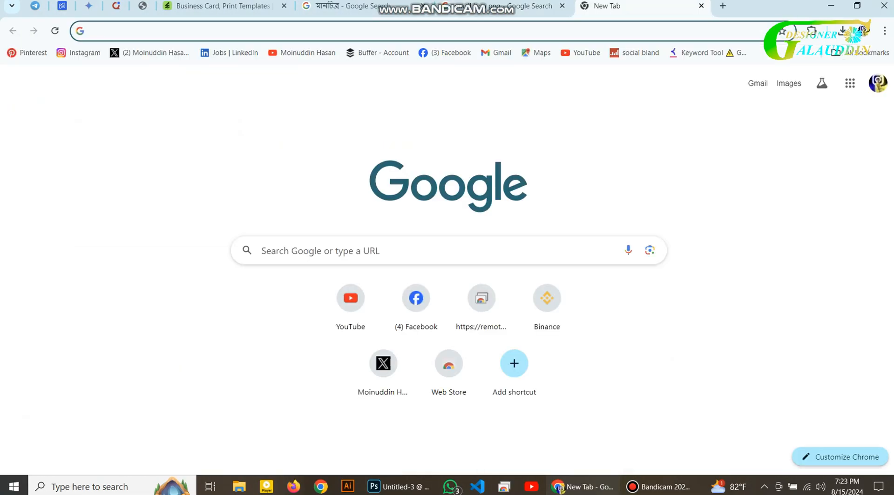
{"action": "type", "text": "qr code generator"}
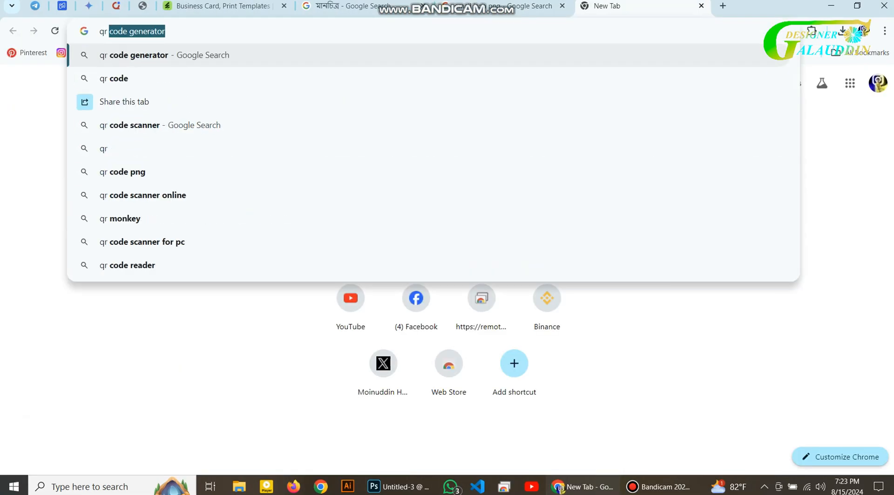
{"action": "key", "text": "Return"}
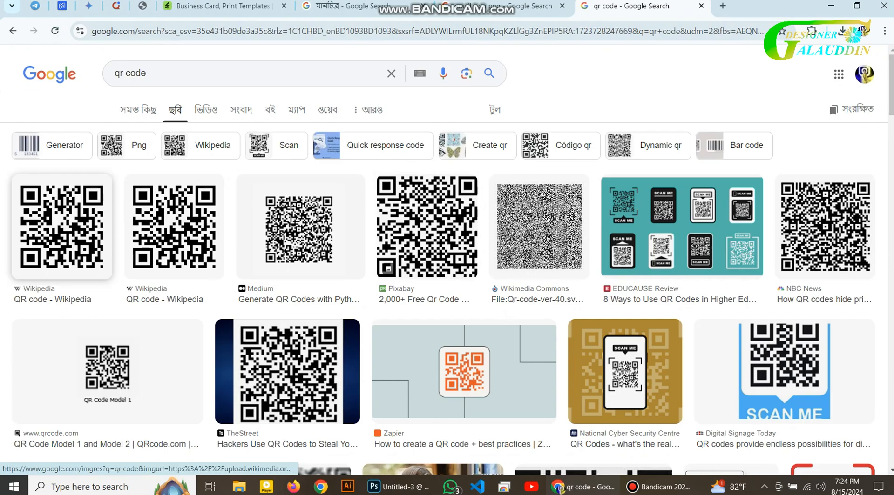
{"action": "scroll", "coordinate": [61, 228], "scroll_direction": "down", "scroll_amount": 3}
{"action": "scroll", "coordinate": [61, 228], "scroll_direction": "up", "scroll_amount": 3}
{"action": "left_click", "coordinate": [61, 228]}
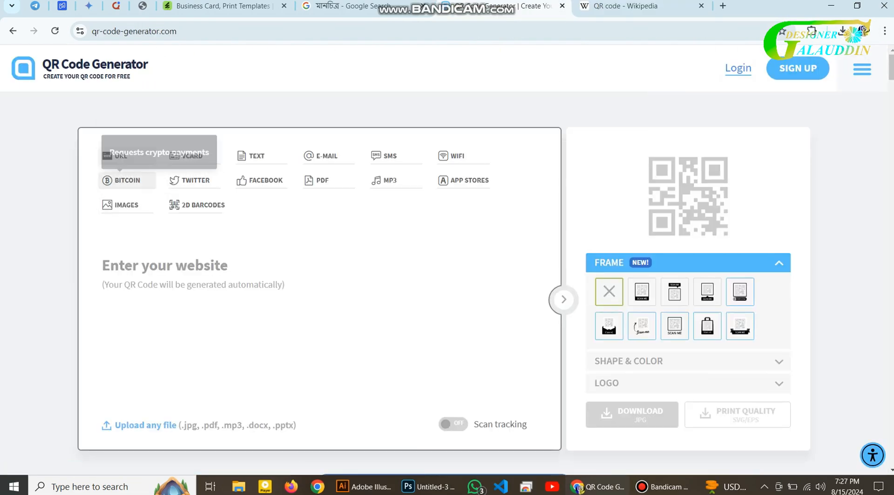
Copy the personal blog's web address into QR Code Generator's website field
{"action": "key", "text": "ctrl+t"}
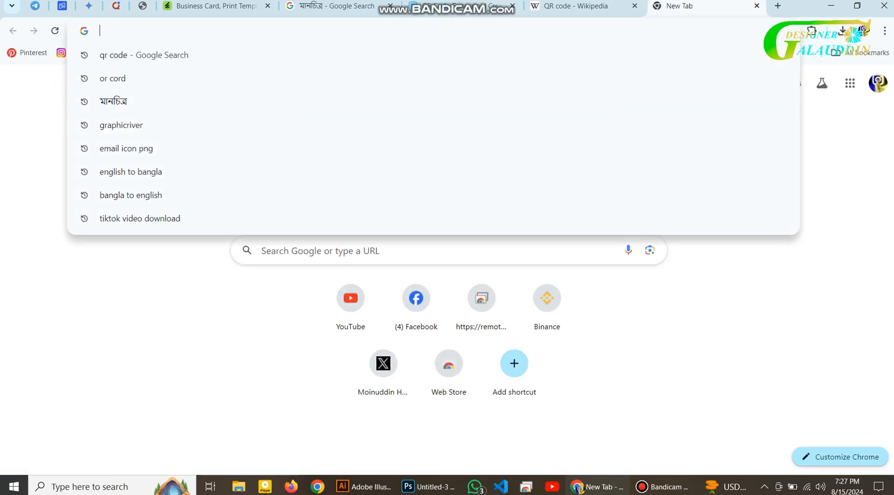
{"action": "type", "text": "gra"}
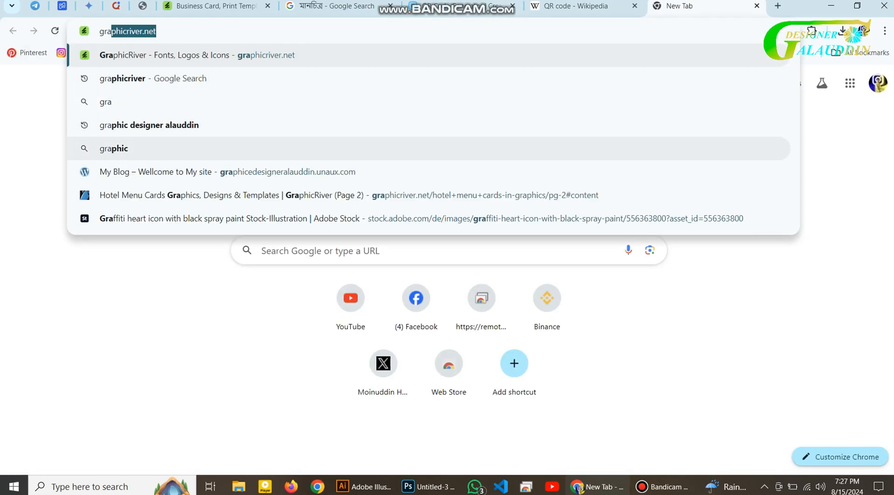
{"action": "left_click", "coordinate": [288, 171]}
{"action": "double_click", "coordinate": [247, 31]}
{"action": "right_click", "coordinate": [139, 31]}
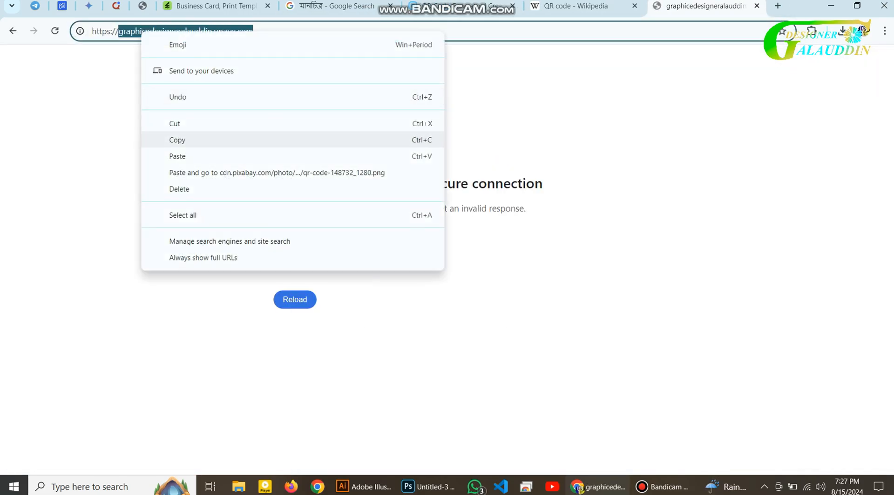
{"action": "left_click", "coordinate": [181, 138]}
{"action": "left_click", "coordinate": [461, 6]}
{"action": "key", "text": "ctrl+v"}
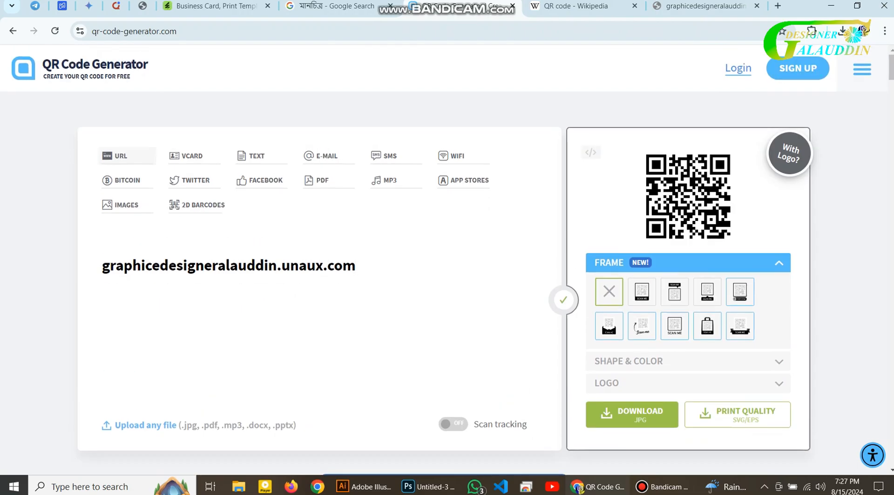
Download the QR code as a JPG, dismissing the sign-up popup
{"action": "scroll", "coordinate": [446, 261], "scroll_direction": "down", "scroll_amount": 1}
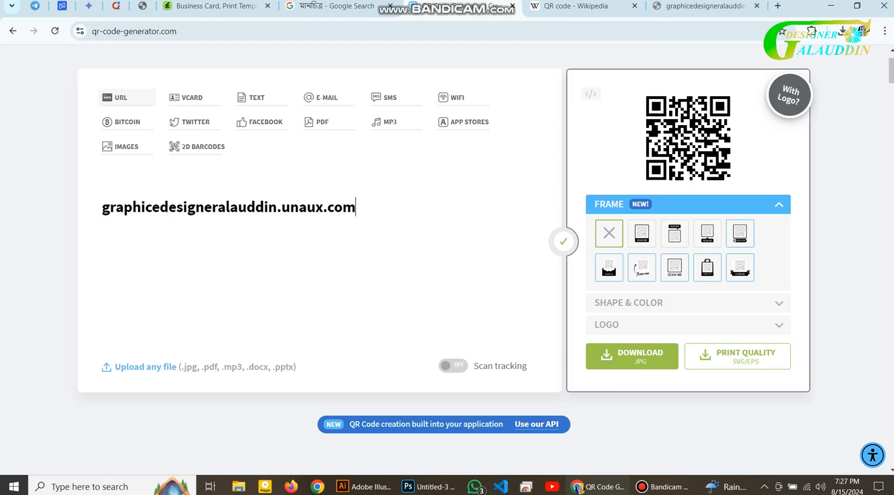
{"action": "left_click", "coordinate": [688, 325]}
{"action": "left_click", "coordinate": [688, 249]}
{"action": "left_click", "coordinate": [688, 226]}
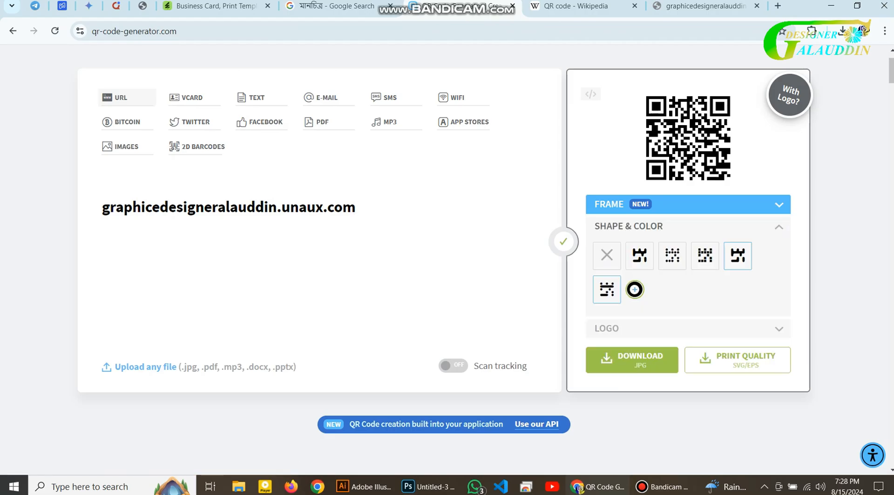
{"action": "left_click", "coordinate": [688, 227]}
{"action": "left_click", "coordinate": [631, 280]}
{"action": "left_click", "coordinate": [380, 434]}
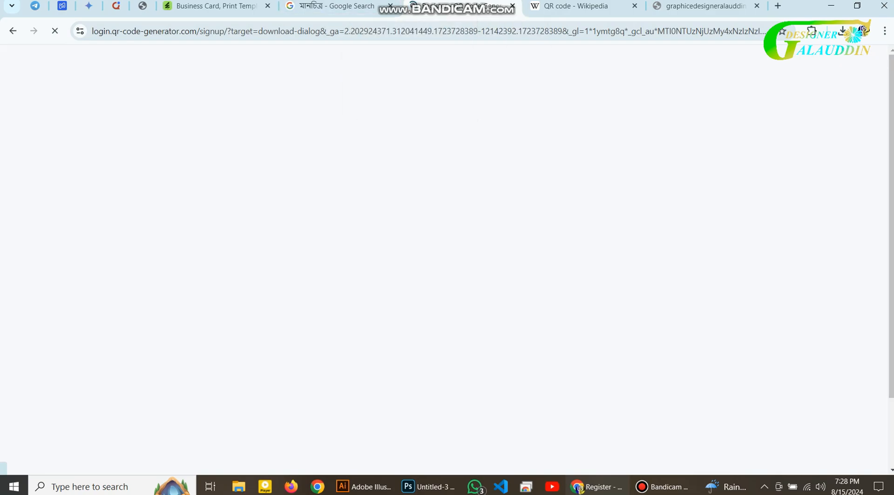
{"action": "left_click", "coordinate": [13, 31]}
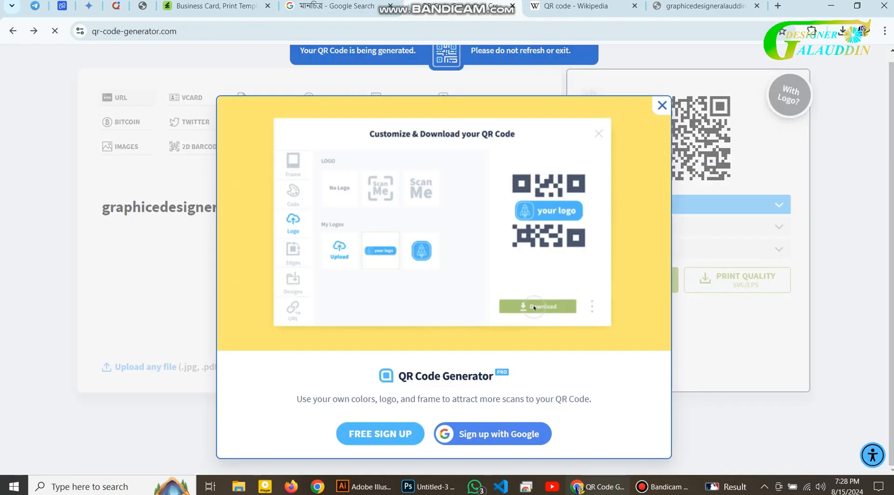
{"action": "key", "text": "alt+Tab"}
Place embedded frame.png and scale it onto the centre of the red area
{"action": "left_click", "coordinate": [25, 2]}
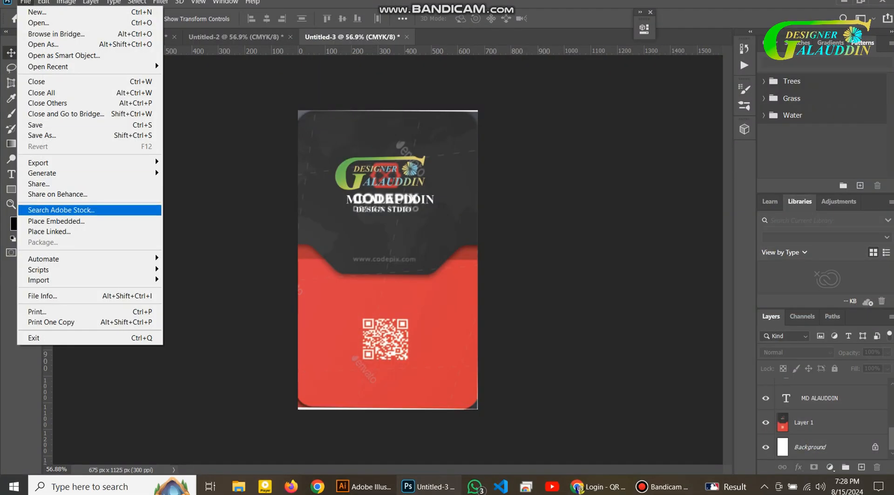
{"action": "left_click", "coordinate": [51, 220]}
{"action": "left_click", "coordinate": [136, 90]}
{"action": "left_click", "coordinate": [349, 256]}
{"action": "left_click_drag", "start_coordinate": [476, 171], "coordinate": [390, 332]}
{"action": "left_click", "coordinate": [543, 207]}
{"action": "left_click", "coordinate": [543, 207]}
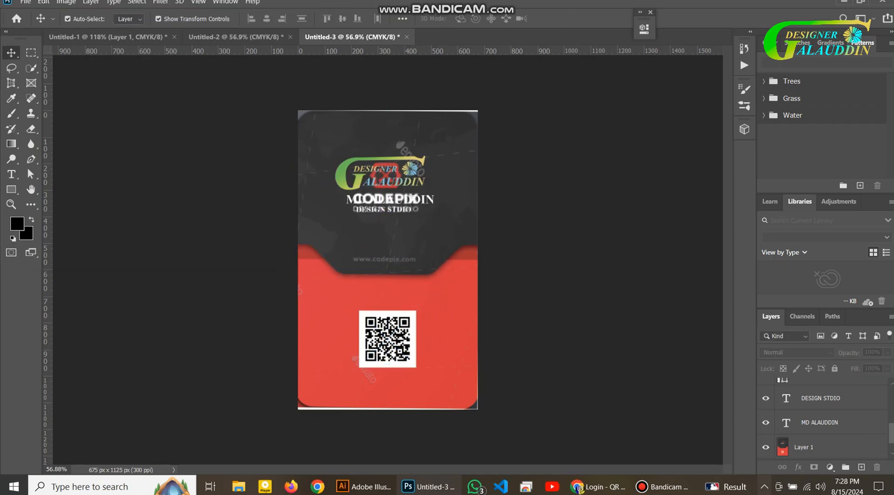
Hide the old template Layer 1 and bring the rectangles and map back into view
{"action": "left_click", "coordinate": [766, 447]}
{"action": "scroll", "coordinate": [765, 442], "scroll_direction": "up", "scroll_amount": 4}
{"action": "scroll", "coordinate": [765, 442], "scroll_direction": "down", "scroll_amount": 3}
{"action": "left_click_drag", "start_coordinate": [765, 414], "coordinate": [765, 391]}
{"action": "scroll", "coordinate": [765, 403], "scroll_direction": "up", "scroll_amount": 2}
{"action": "scroll", "coordinate": [765, 402], "scroll_direction": "up", "scroll_amount": 2}
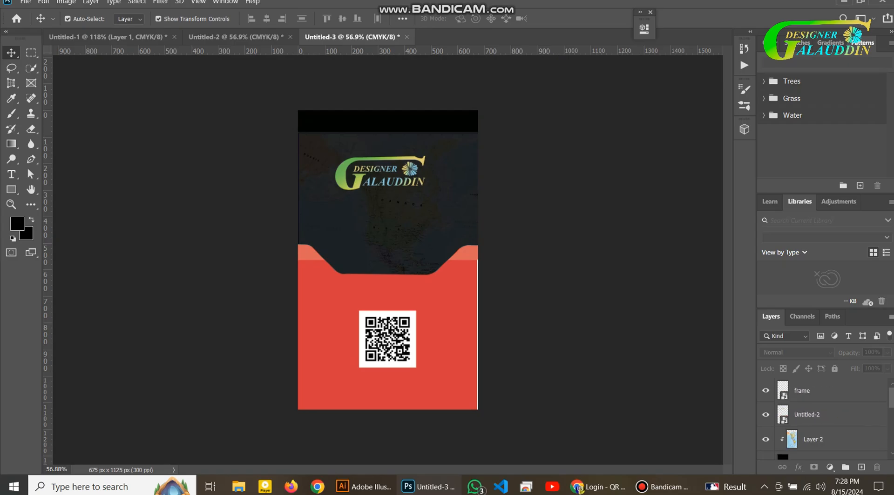
Move the world map up and left and stretch red Rectangle 2 over the white sliver
{"action": "left_click_drag", "start_coordinate": [559, 225], "coordinate": [587, 255]}
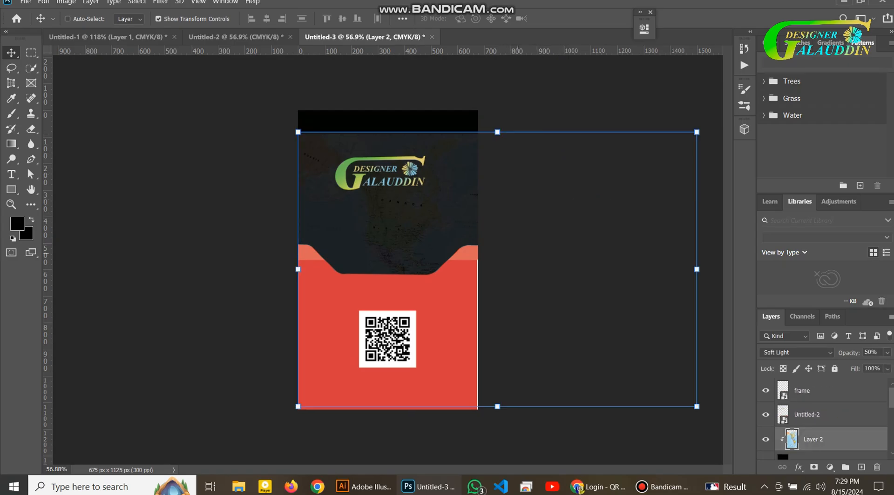
{"action": "key", "text": "ctrl+t"}
{"action": "left_click_drag", "start_coordinate": [536, 274], "coordinate": [497, 227]}
{"action": "key", "text": "Return"}
{"action": "left_click", "coordinate": [571, 193]}
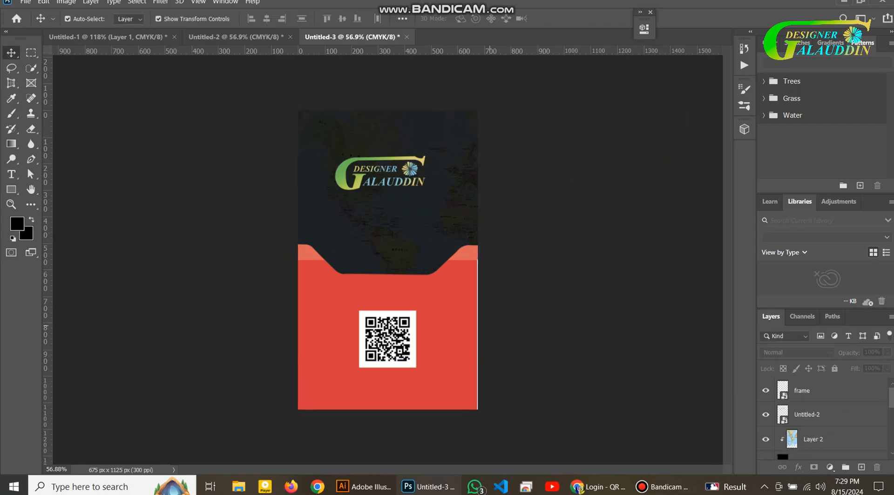
{"action": "left_click", "coordinate": [465, 332]}
{"action": "left_click_drag", "start_coordinate": [476, 341], "coordinate": [479, 341]}
{"action": "key", "text": "Return"}
{"action": "left_click", "coordinate": [540, 326]}
Move the name and DESIGN STDIO text layers to the top of the Layers panel
{"action": "scroll", "coordinate": [540, 326], "scroll_direction": "down", "scroll_amount": 1}
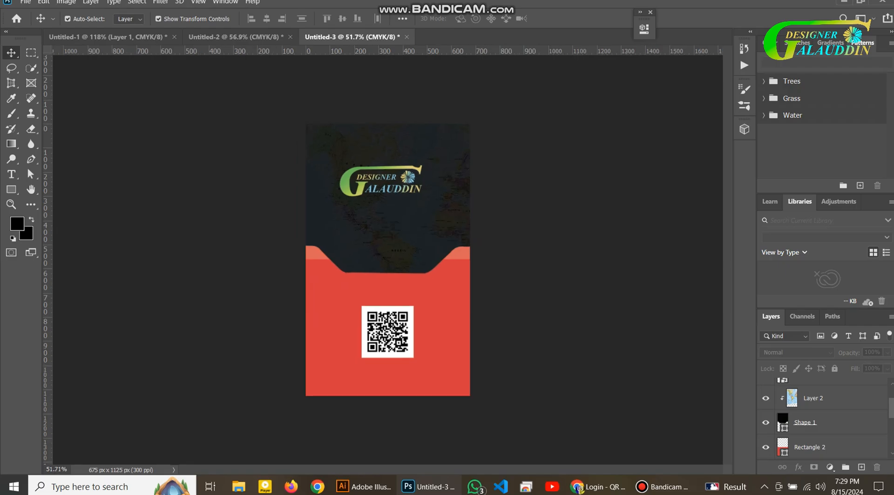
{"action": "scroll", "coordinate": [819, 418], "scroll_direction": "up", "scroll_amount": 1}
{"action": "scroll", "coordinate": [819, 419], "scroll_direction": "down", "scroll_amount": 4}
{"action": "left_click", "coordinate": [819, 398]}
{"action": "scroll", "coordinate": [819, 398], "scroll_direction": "up", "scroll_amount": 4}
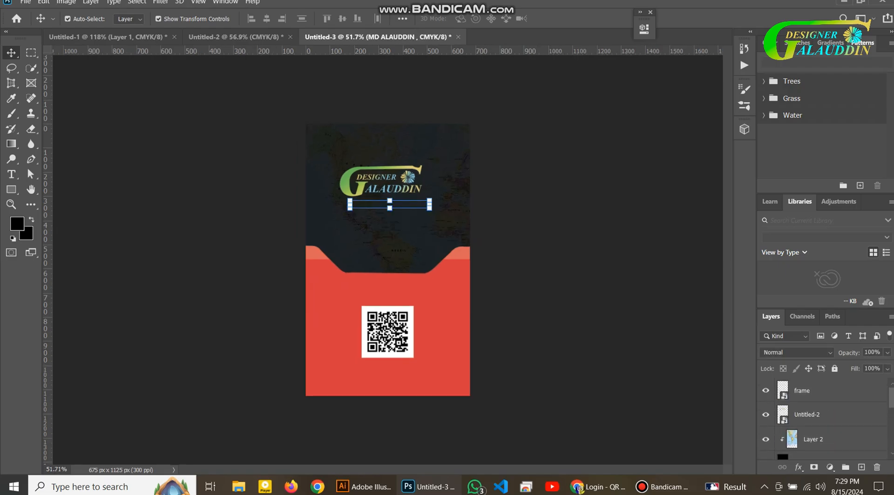
{"action": "scroll", "coordinate": [819, 398], "scroll_direction": "down", "scroll_amount": 3}
{"action": "left_click", "coordinate": [820, 416]}
{"action": "left_click", "coordinate": [820, 439]}
{"action": "left_click", "coordinate": [820, 415], "text": "shift"}
{"action": "left_click_drag", "start_coordinate": [820, 414], "coordinate": [820, 389]}
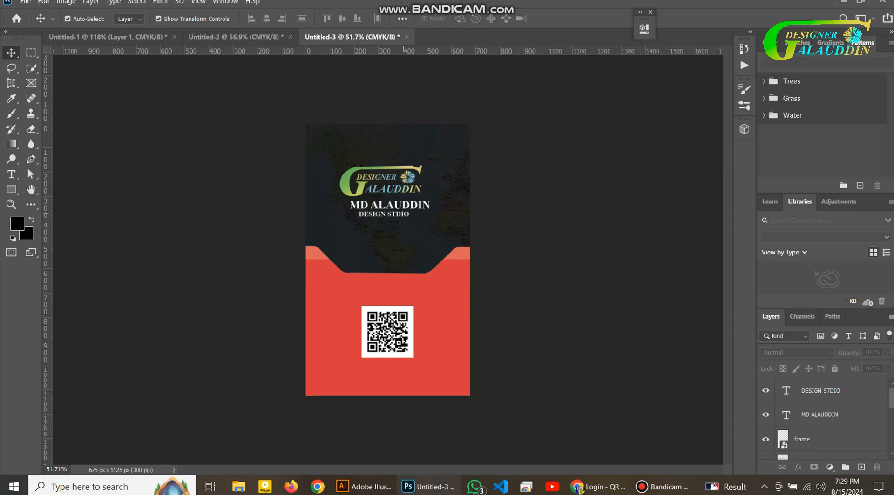
Check the text placement, then group Rectangle 1 through DESIGN STDIO into Group 1
{"action": "left_click", "coordinate": [403, 215]}
{"action": "left_click", "coordinate": [440, 168]}
{"action": "left_click", "coordinate": [416, 203]}
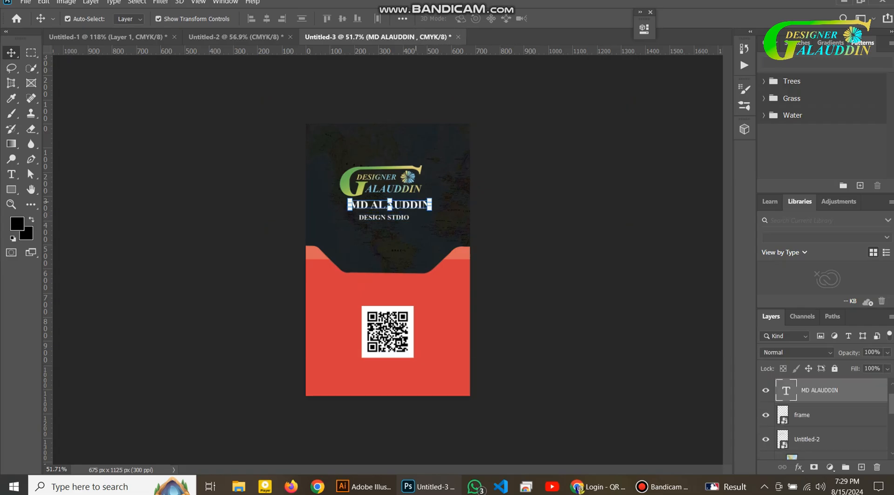
{"action": "left_click", "coordinate": [553, 242]}
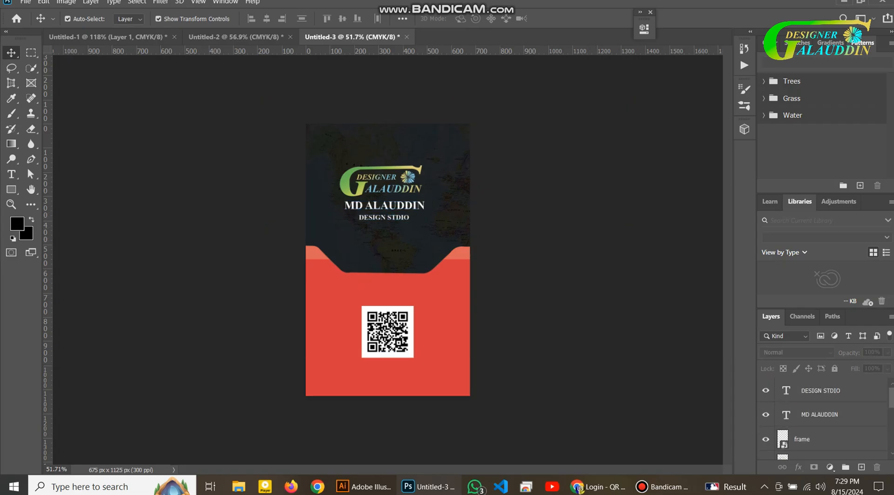
{"action": "scroll", "coordinate": [815, 397], "scroll_direction": "down", "scroll_amount": 5}
{"action": "left_click", "coordinate": [814, 396]}
{"action": "scroll", "coordinate": [814, 396], "scroll_direction": "up", "scroll_amount": 5}
{"action": "left_click", "coordinate": [819, 392], "text": "shift"}
{"action": "key", "text": "ctrl+g"}
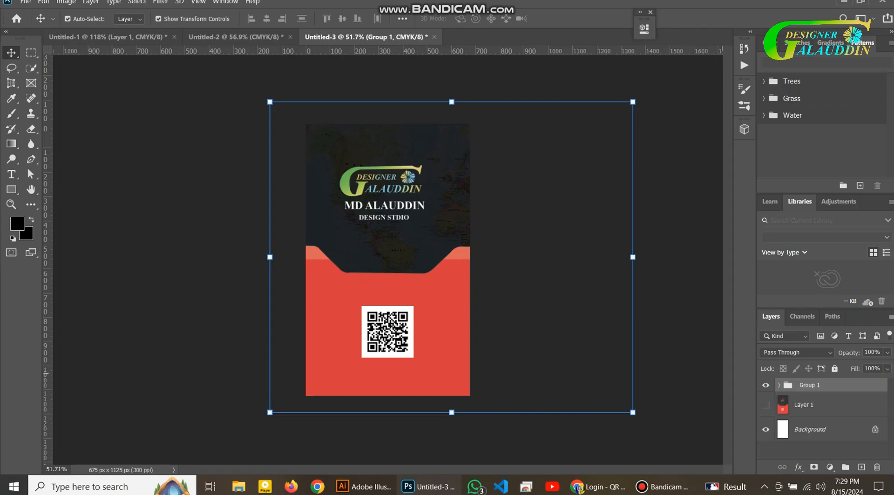
{"action": "key", "text": "ctrl+t"}
{"action": "key", "text": "Return"}
{"action": "left_click", "coordinate": [509, 231]}
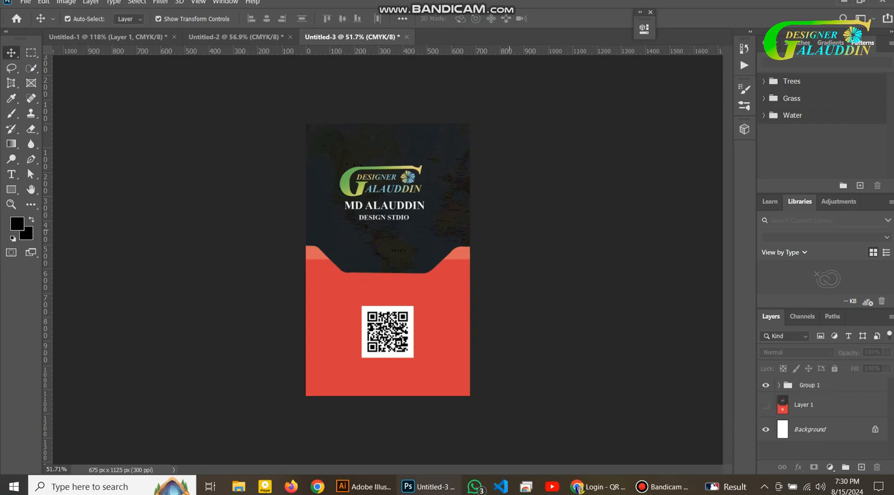